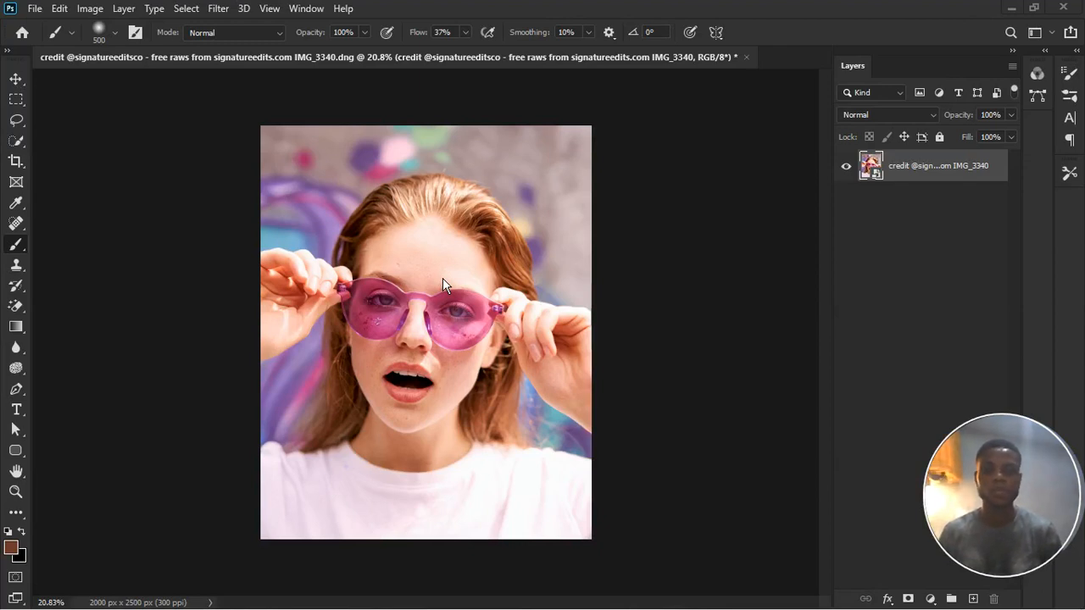
scroll(454, 391, "up", 4)
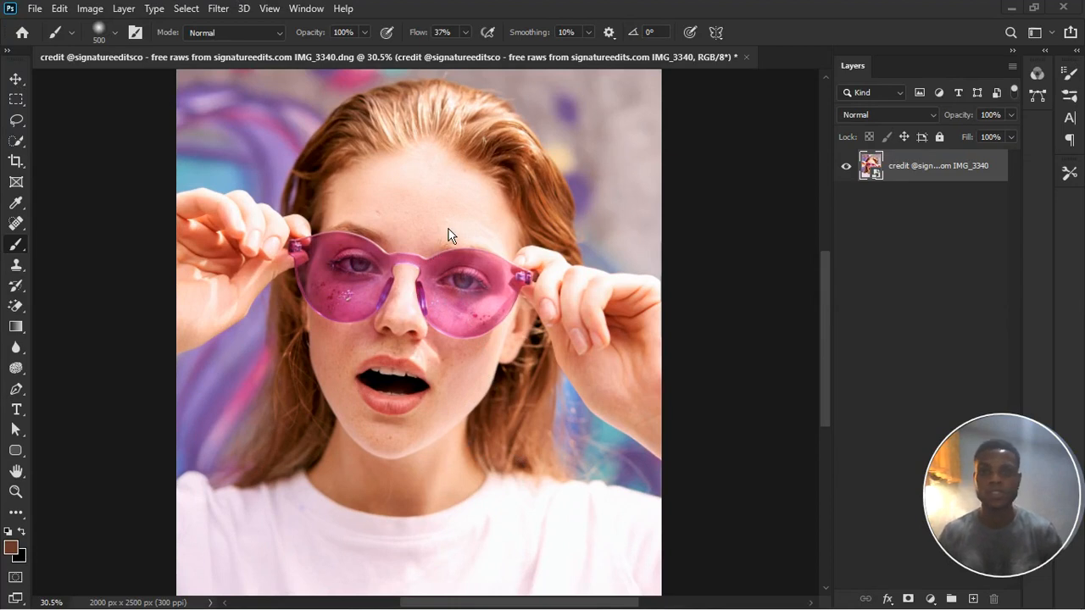
scroll(448, 229, "down", 2)
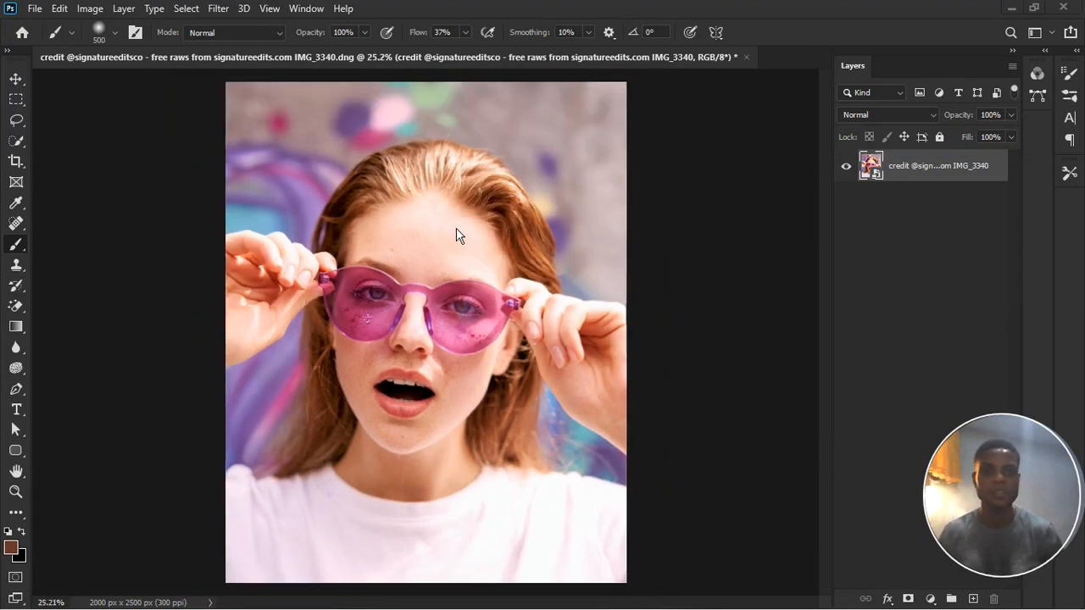
left_click_drag(975, 534, 701, 161)
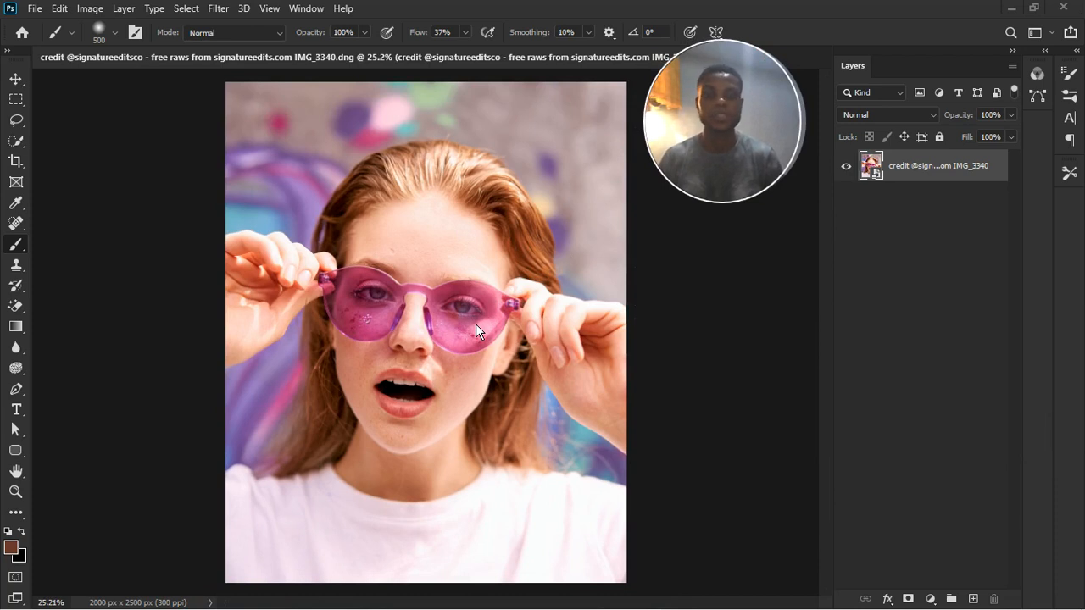
left_click(934, 601)
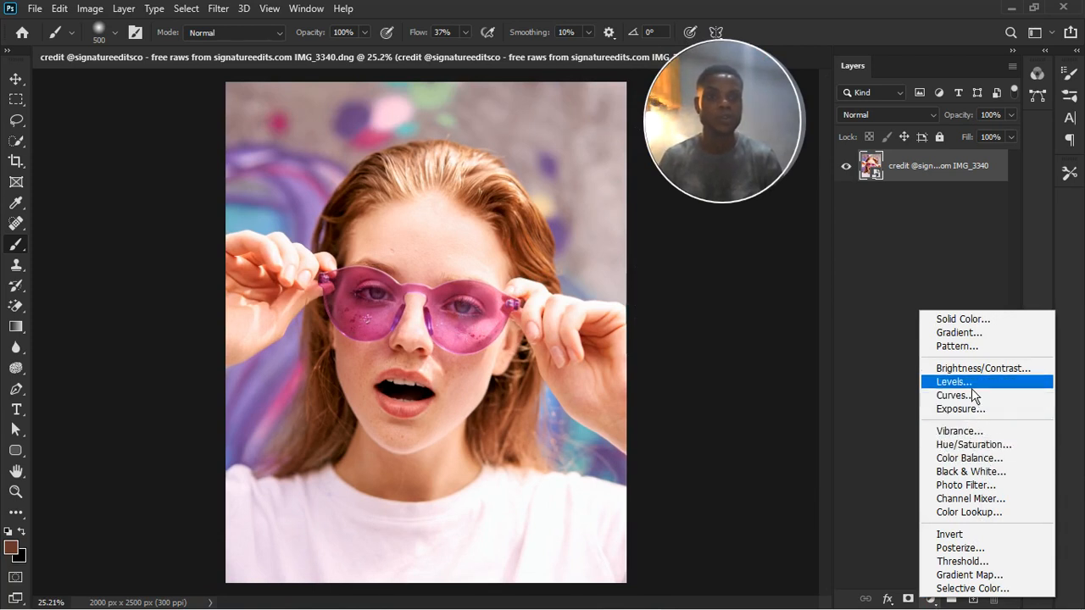
key("Up")
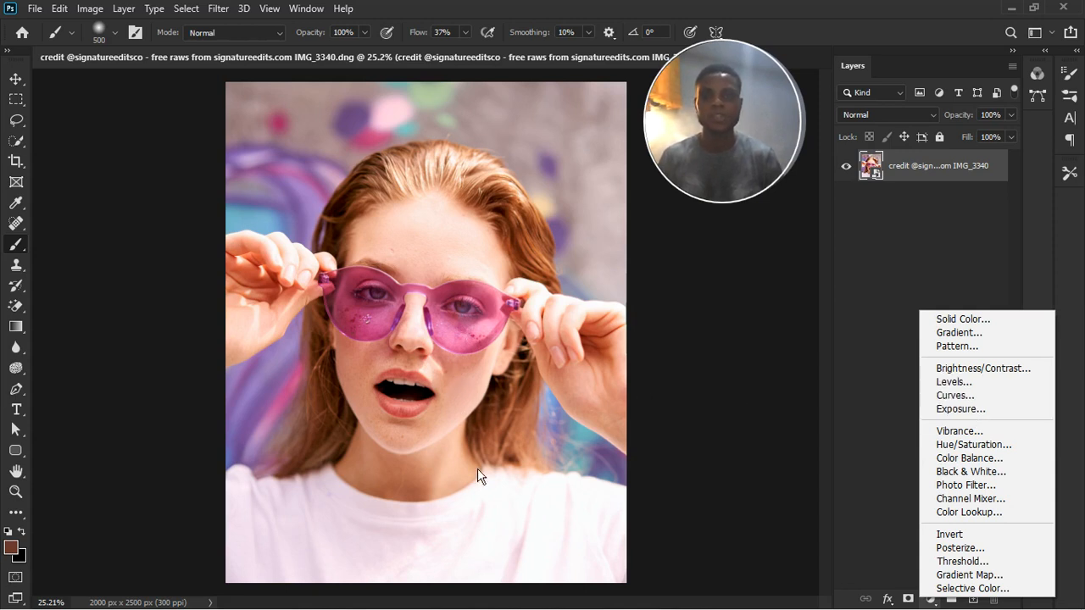
left_click(494, 545)
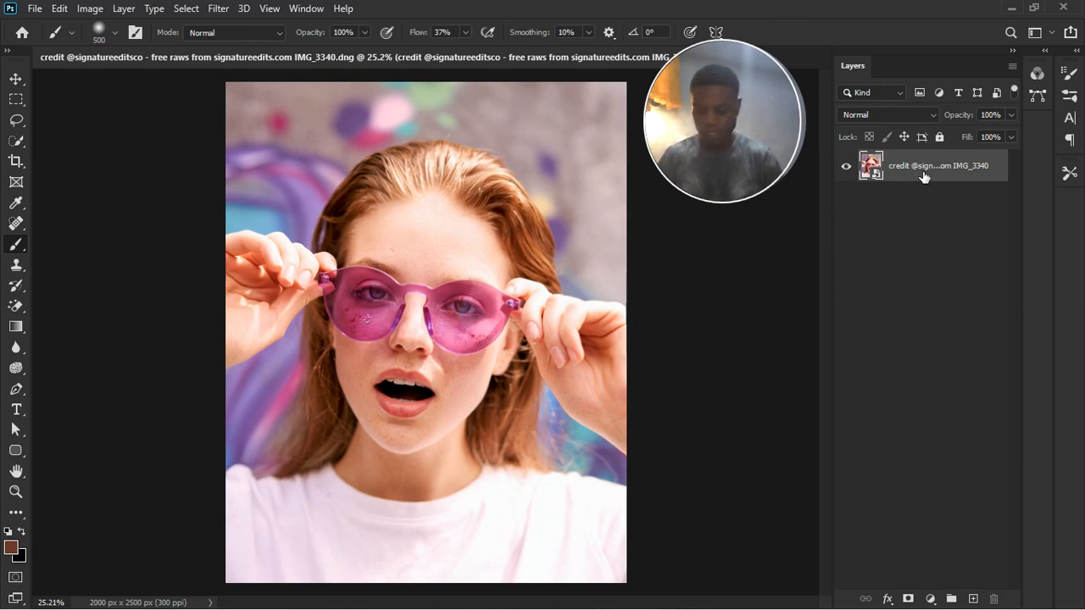
Duplicate the portrait photo layer and hide the original
key("ctrl+j")
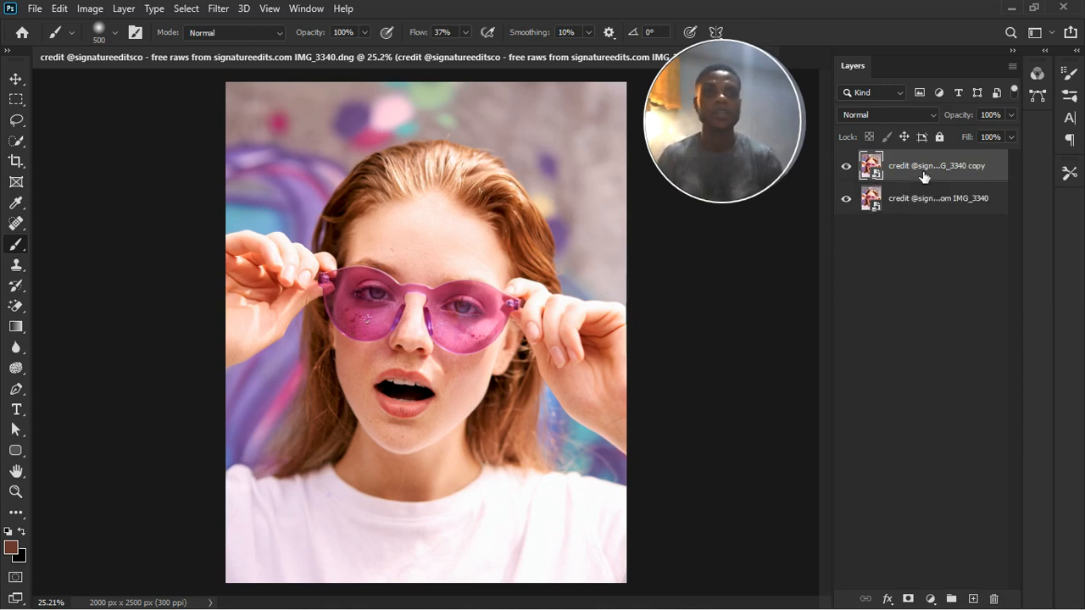
left_click(846, 199)
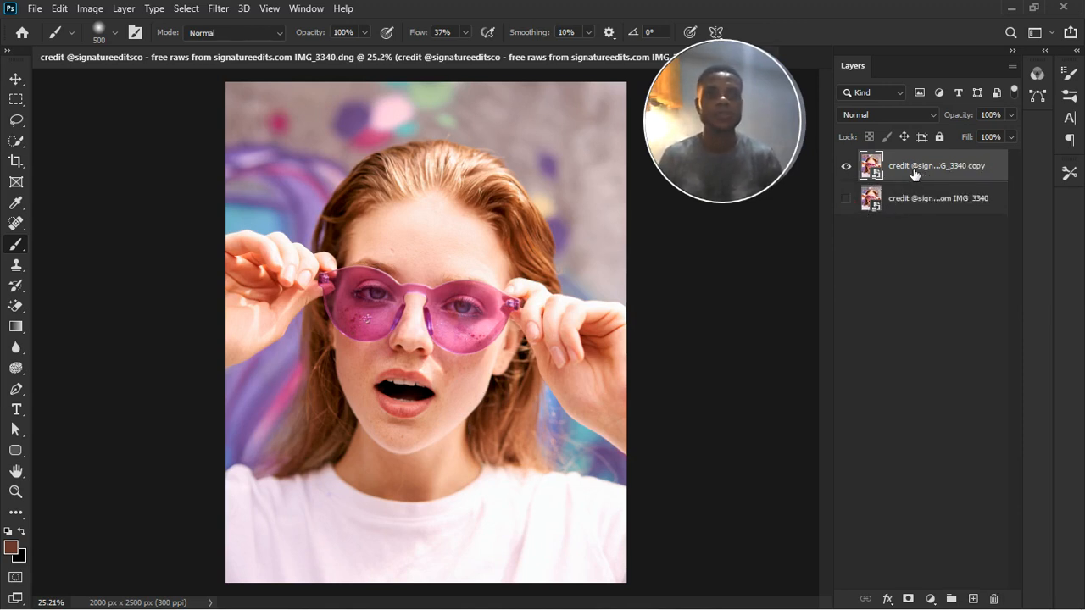
Open the Camera Raw Filter on the duplicate layer and expand its Basic adjustments
left_click(223, 10)
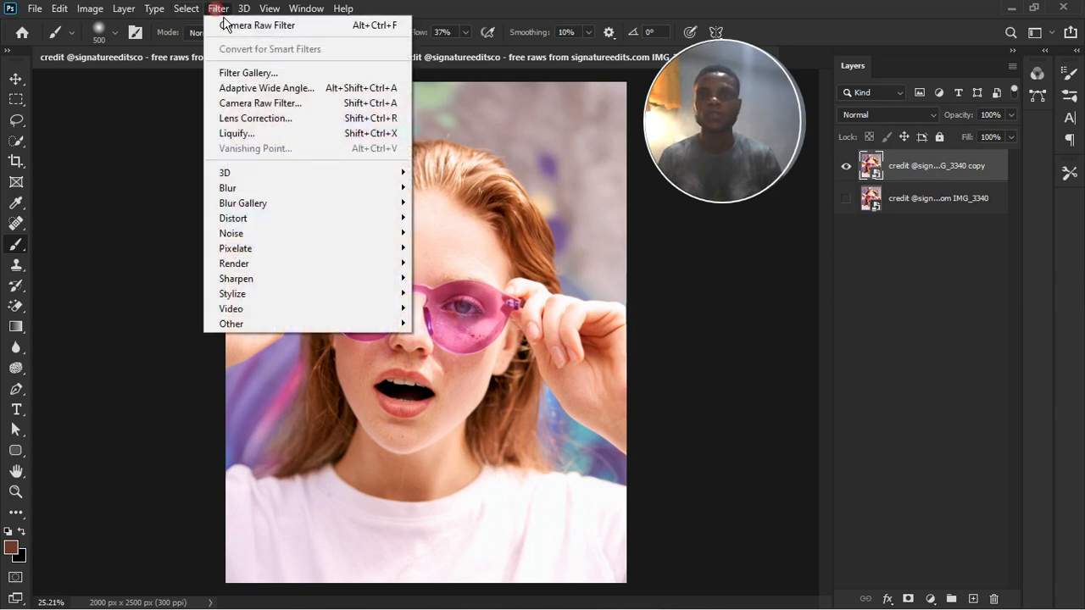
left_click(258, 106)
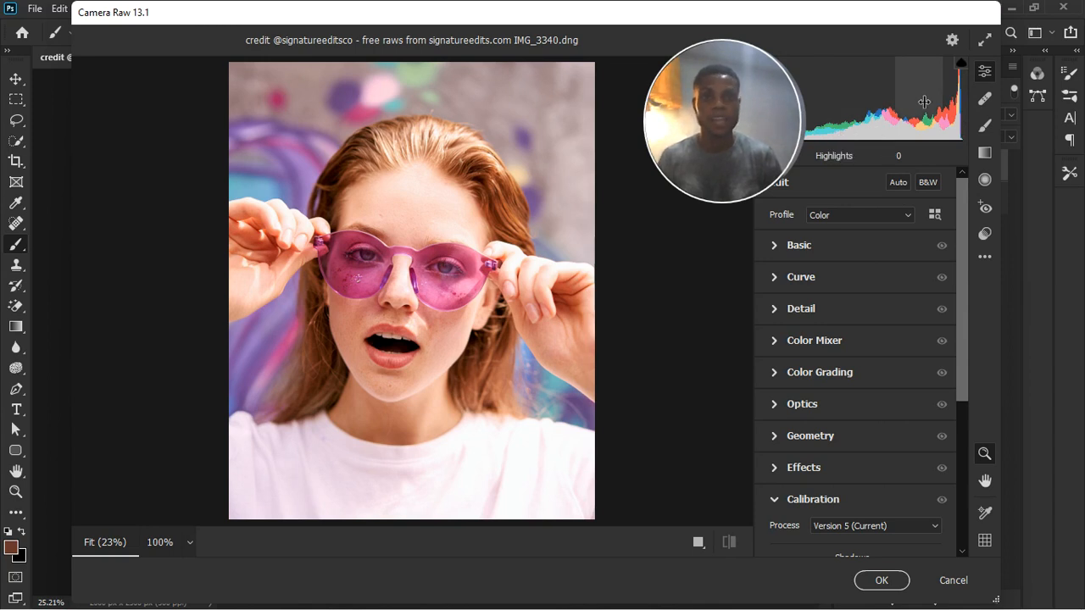
left_click(774, 245)
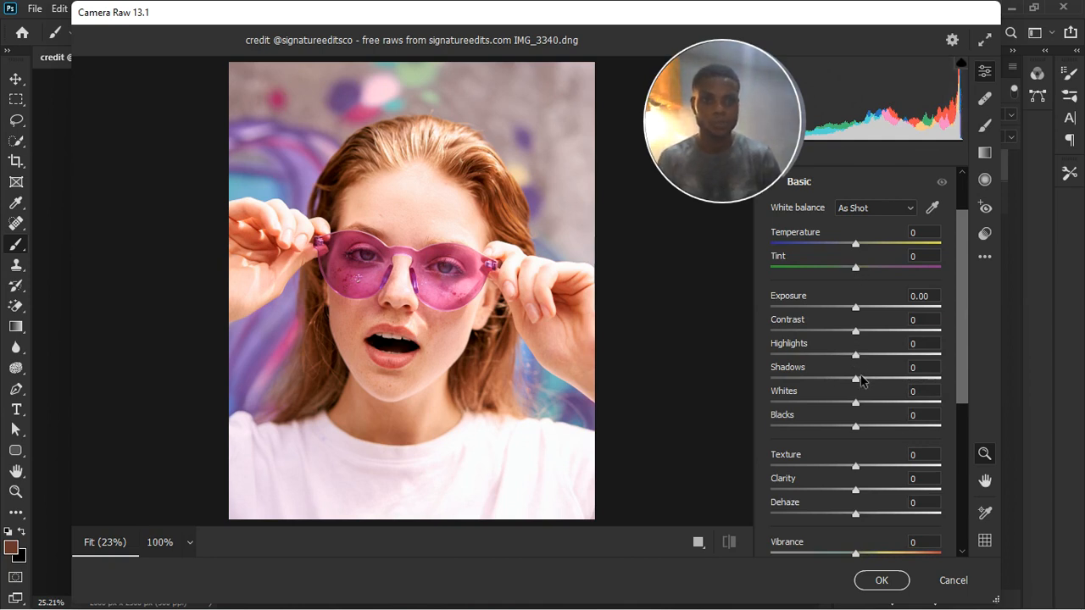
left_click_drag(857, 403, 755, 412)
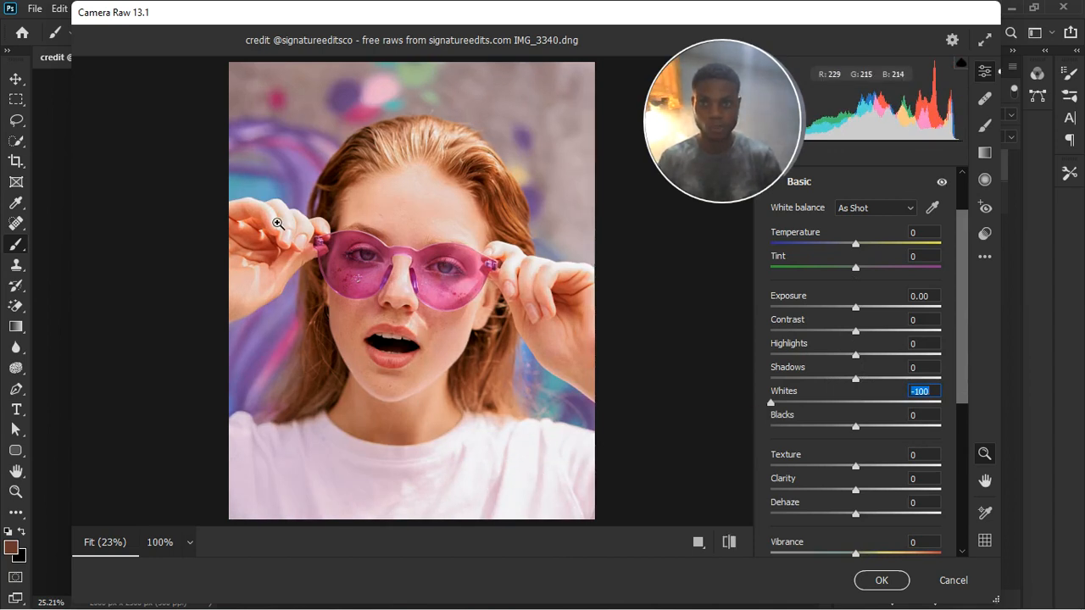
left_click(776, 404)
left_click_drag(858, 355, 792, 357)
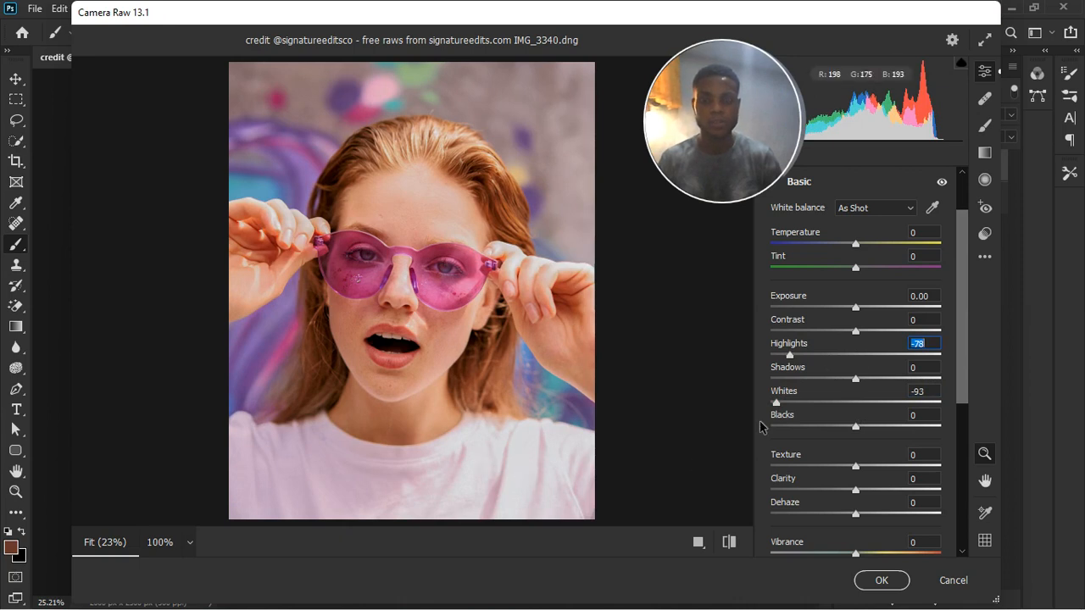
left_click_drag(791, 357, 819, 351)
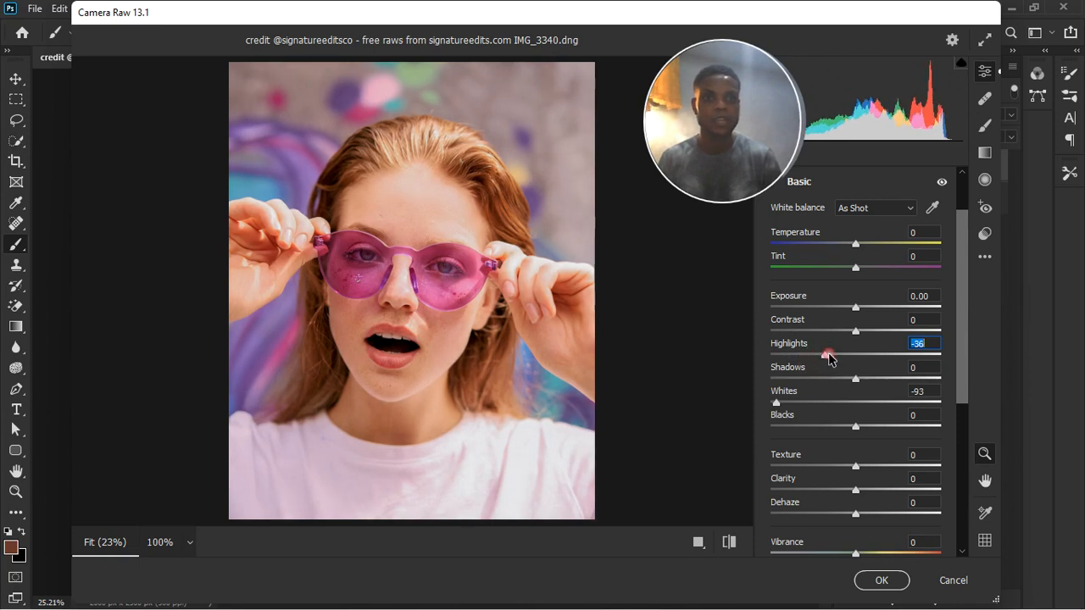
double_click(829, 357)
double_click(777, 405)
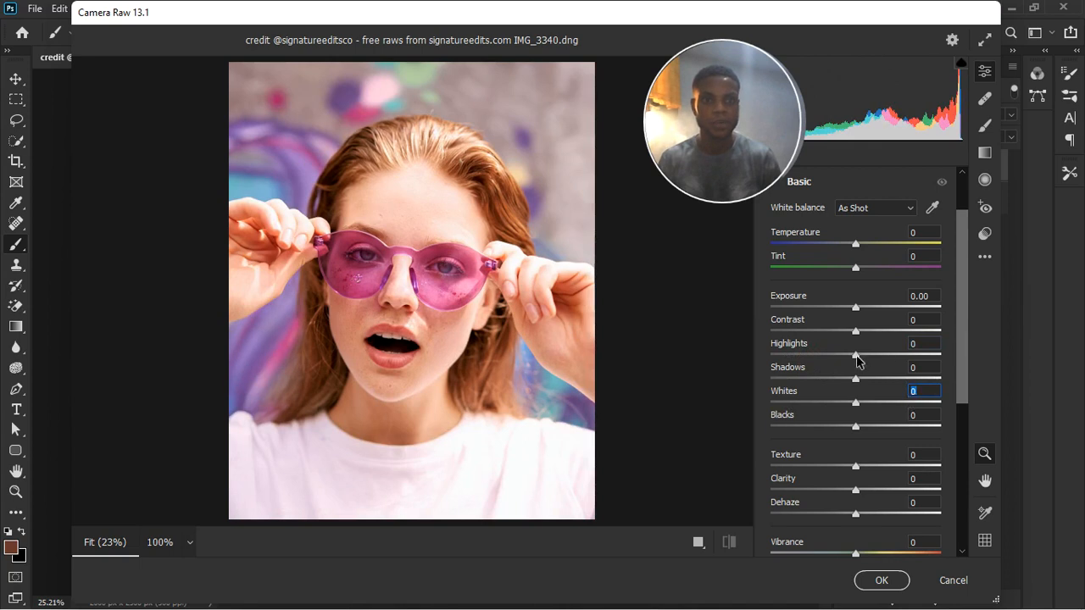
Set Highlights to -100 and Whites to -47 in Camera Raw and apply the filter to the duplicate layer
left_click_drag(857, 356, 789, 362)
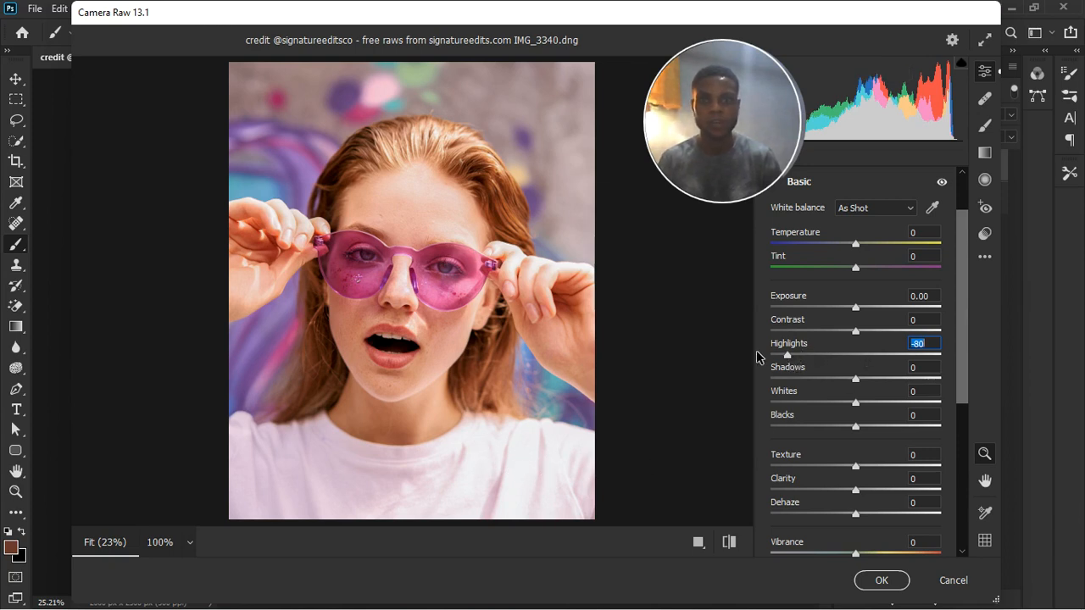
left_click_drag(787, 355, 754, 357)
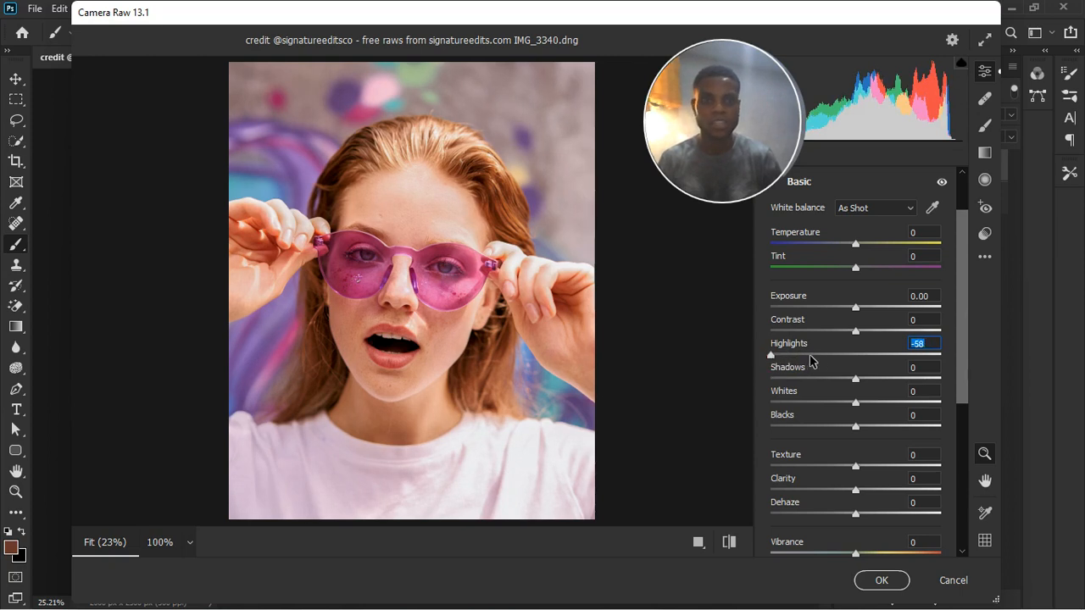
left_click_drag(811, 361, 819, 360)
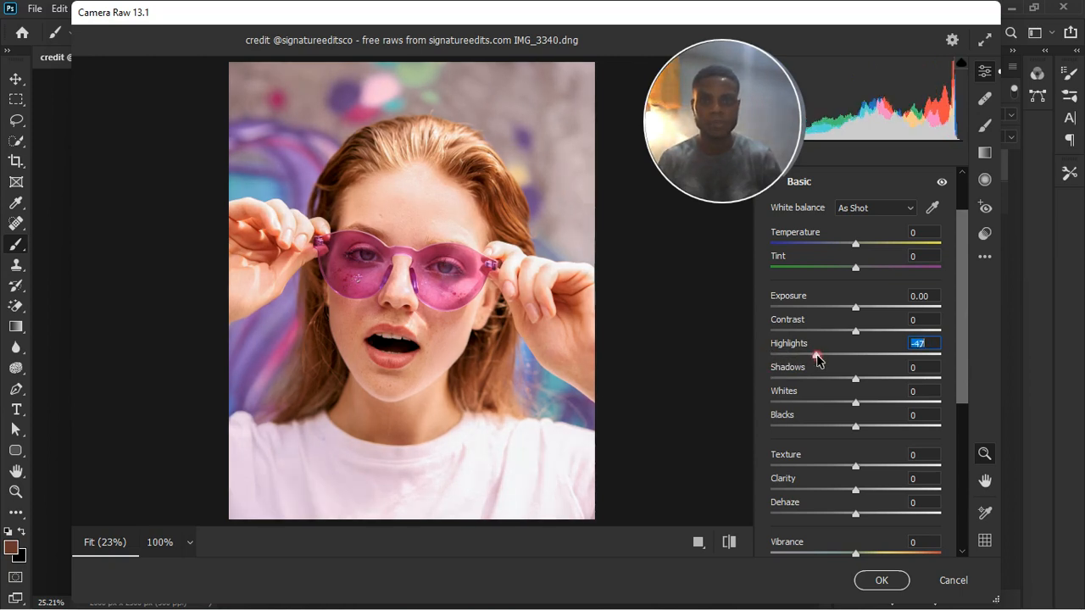
left_click_drag(855, 409, 805, 408)
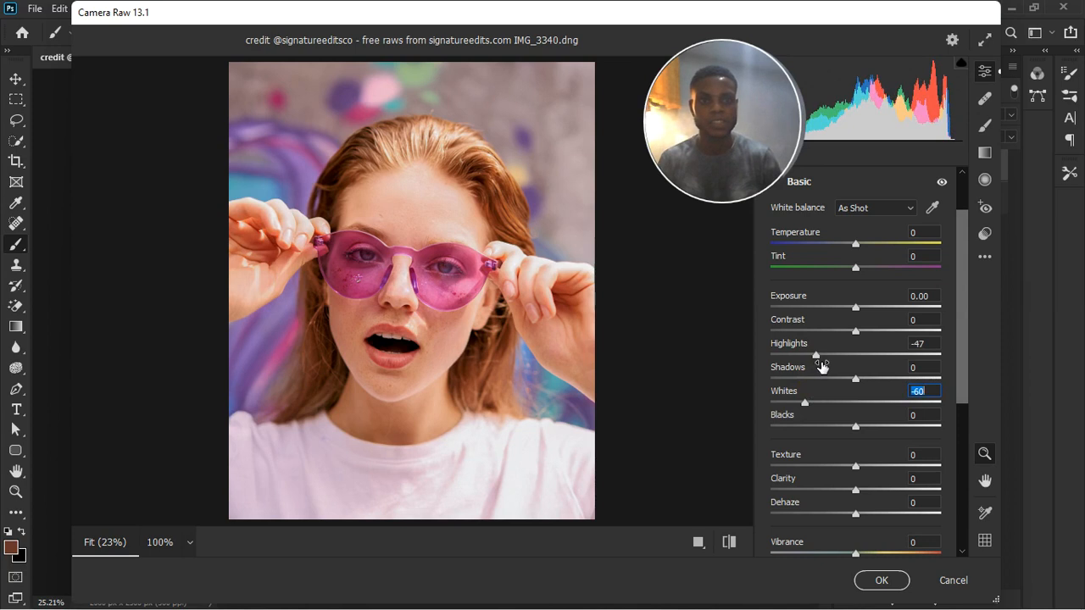
left_click_drag(816, 356, 797, 365)
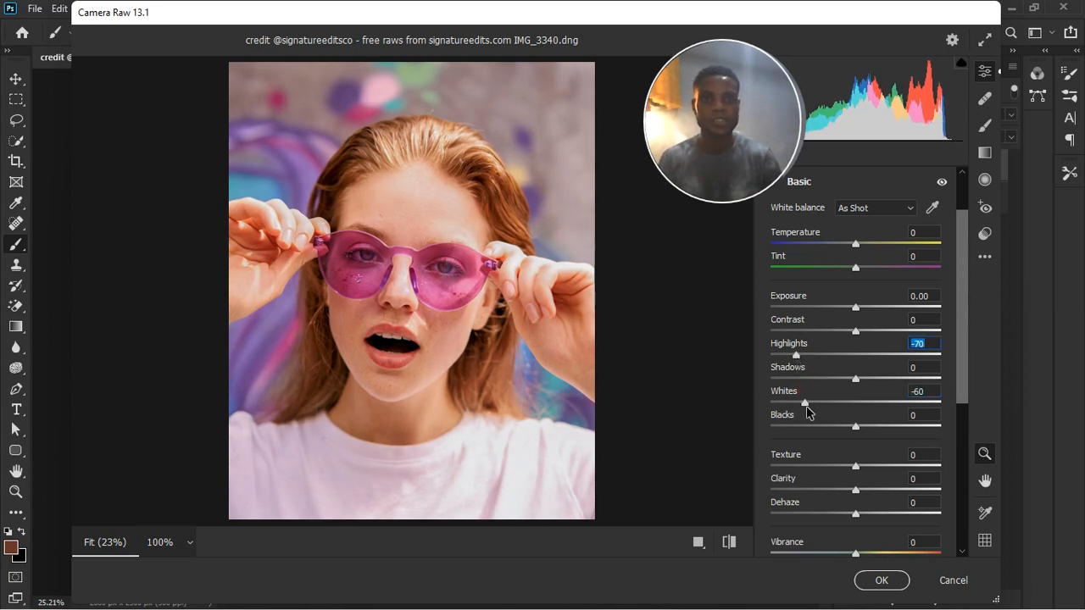
left_click_drag(806, 403, 816, 407)
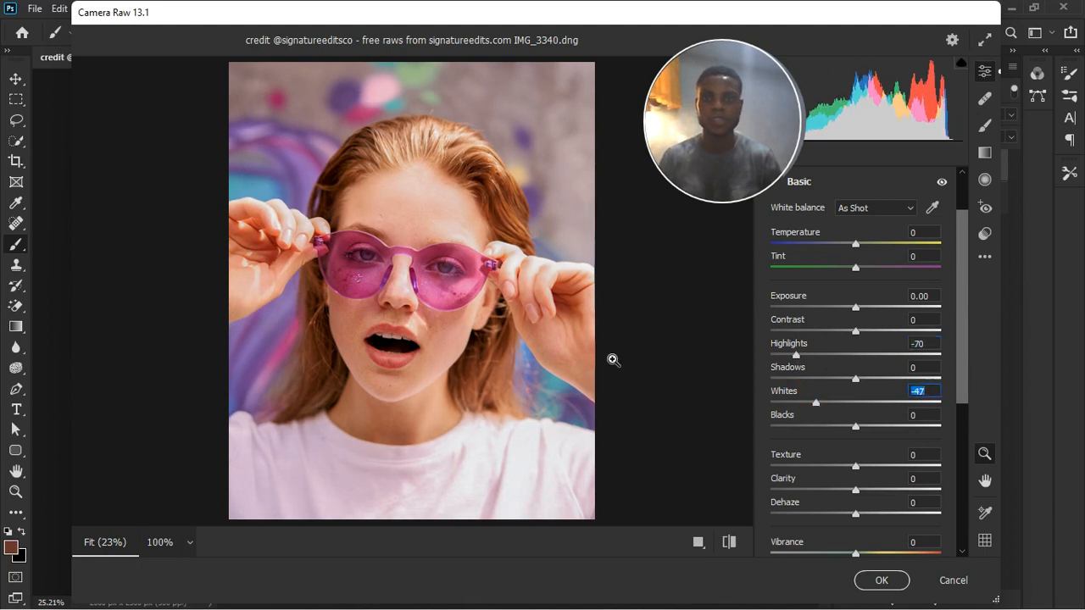
left_click(795, 357)
left_click_drag(794, 357, 770, 355)
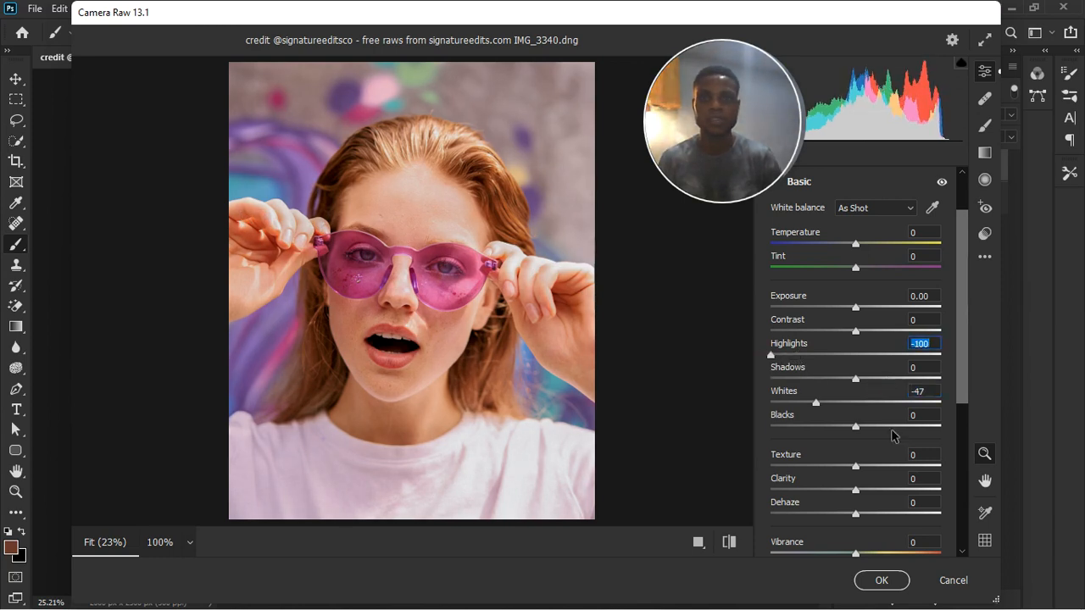
left_click(886, 581)
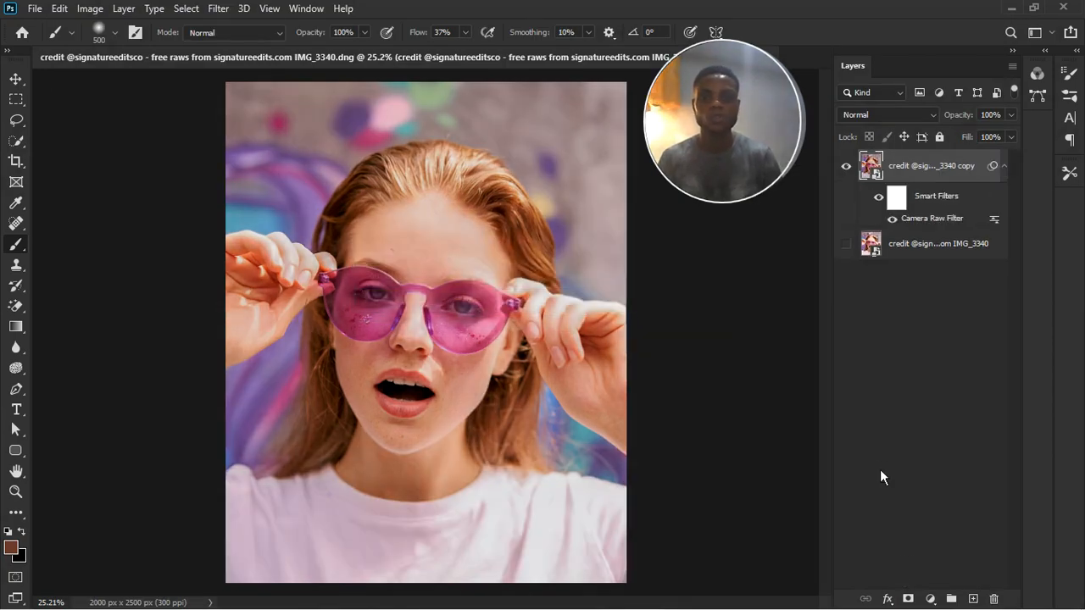
Rasterize the Camera Raw-filtered copy and make the original photo layer visible
right_click(949, 192)
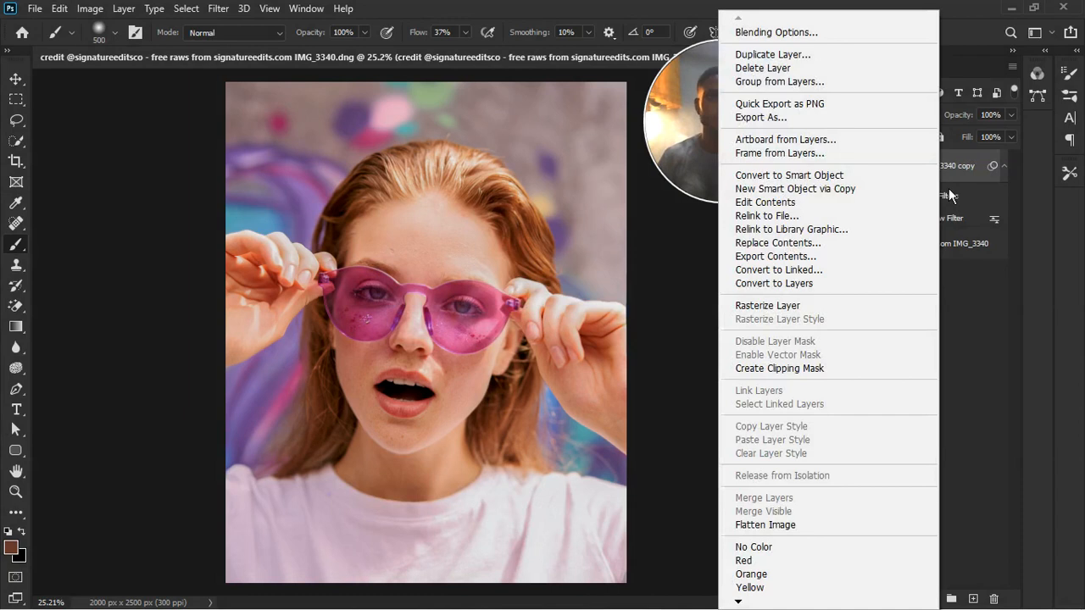
left_click(813, 303)
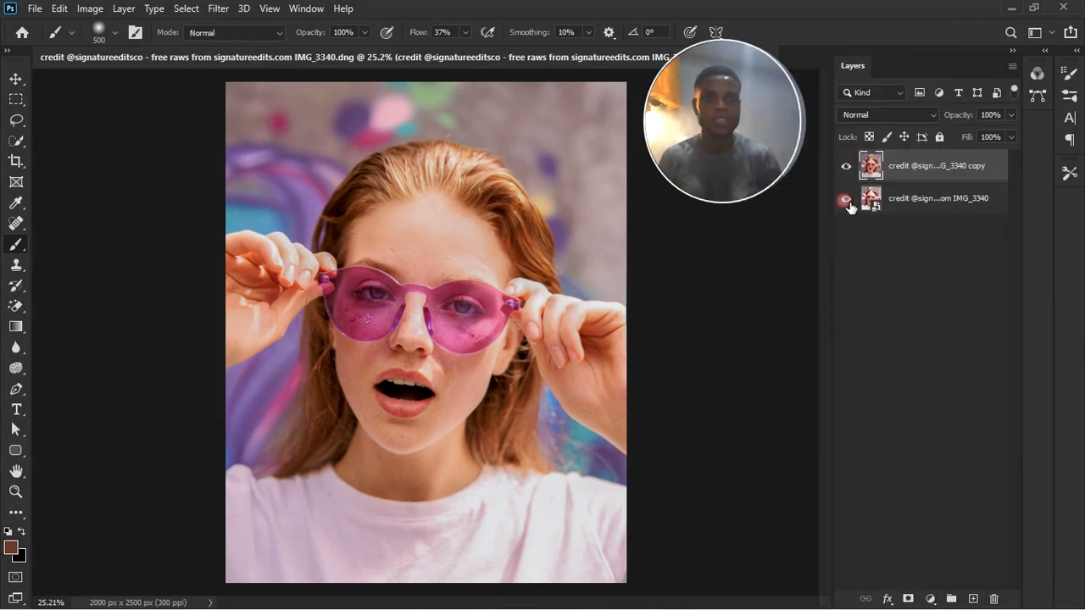
Duplicate the original photo layer and rasterize this second copy
left_click(923, 212)
key("ctrl+j")
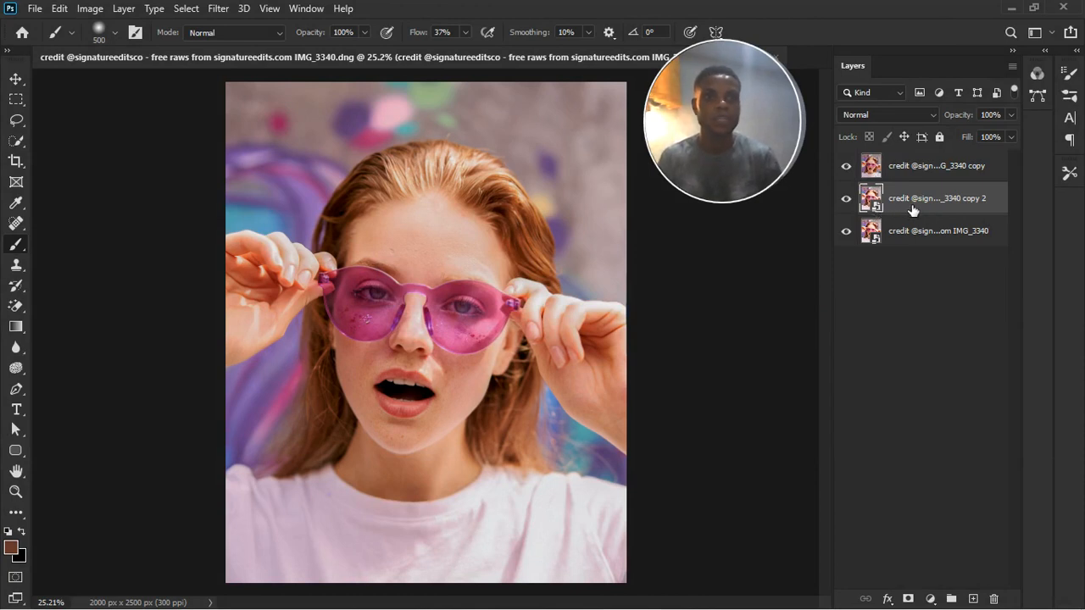
right_click(914, 209)
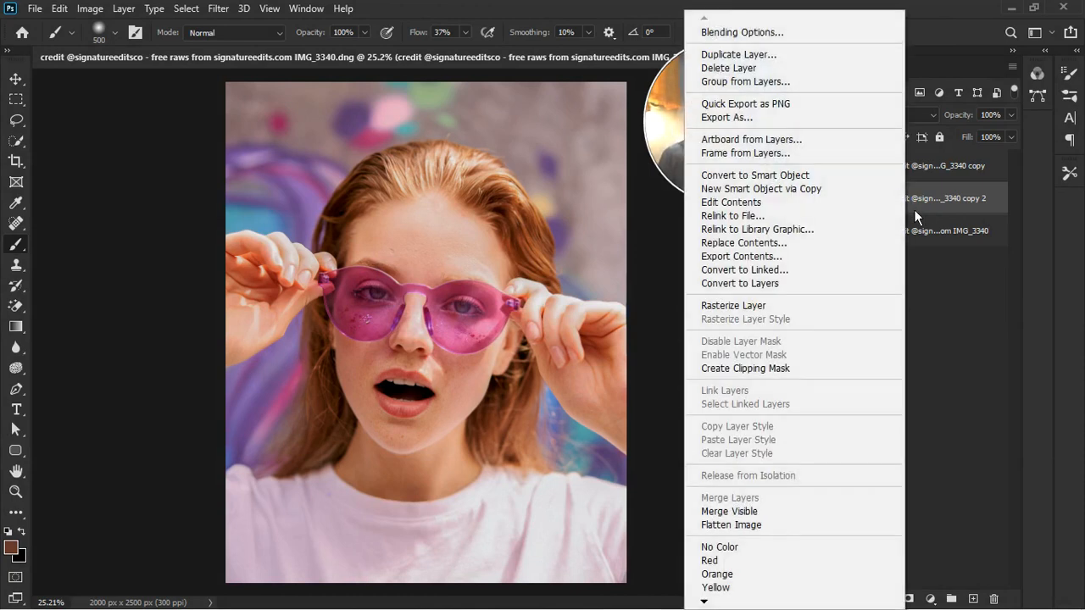
left_click(752, 307)
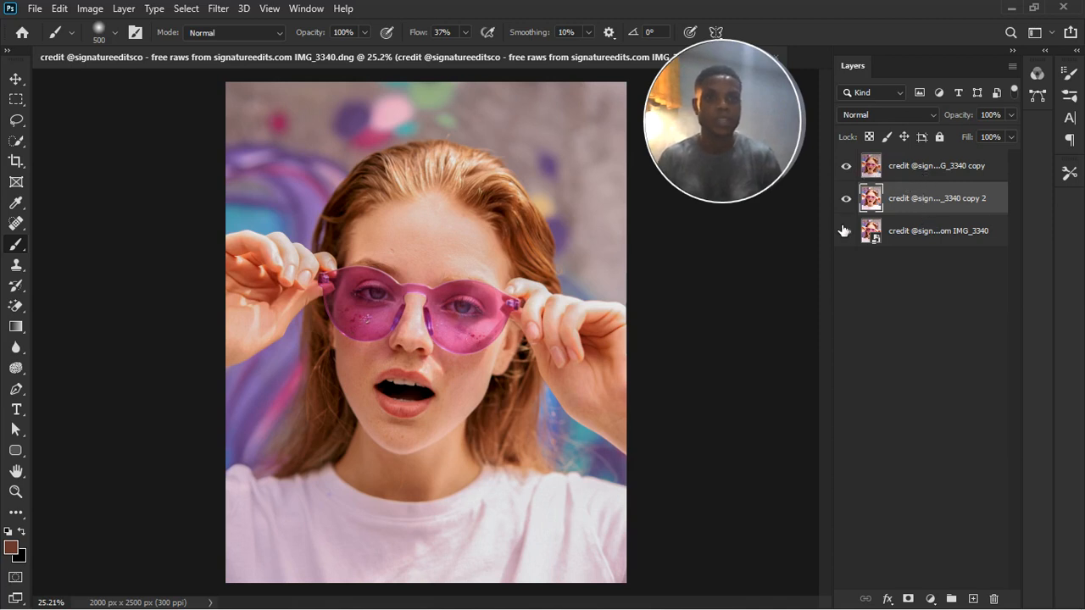
Hide the original photo layer and add a white layer mask to the darkened copy
left_click(846, 231)
left_click(928, 170)
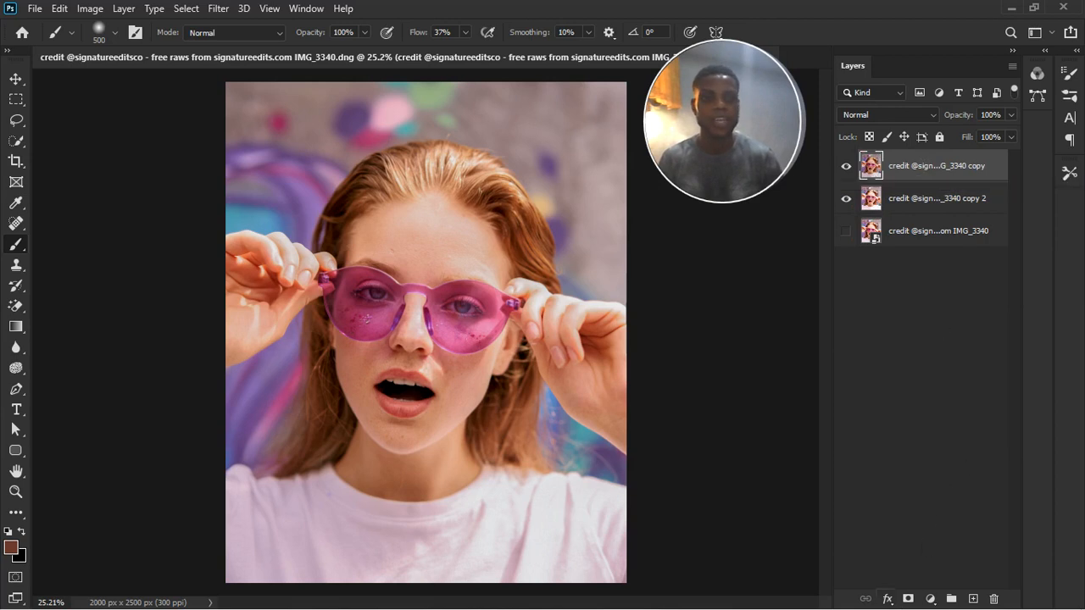
left_click(908, 598)
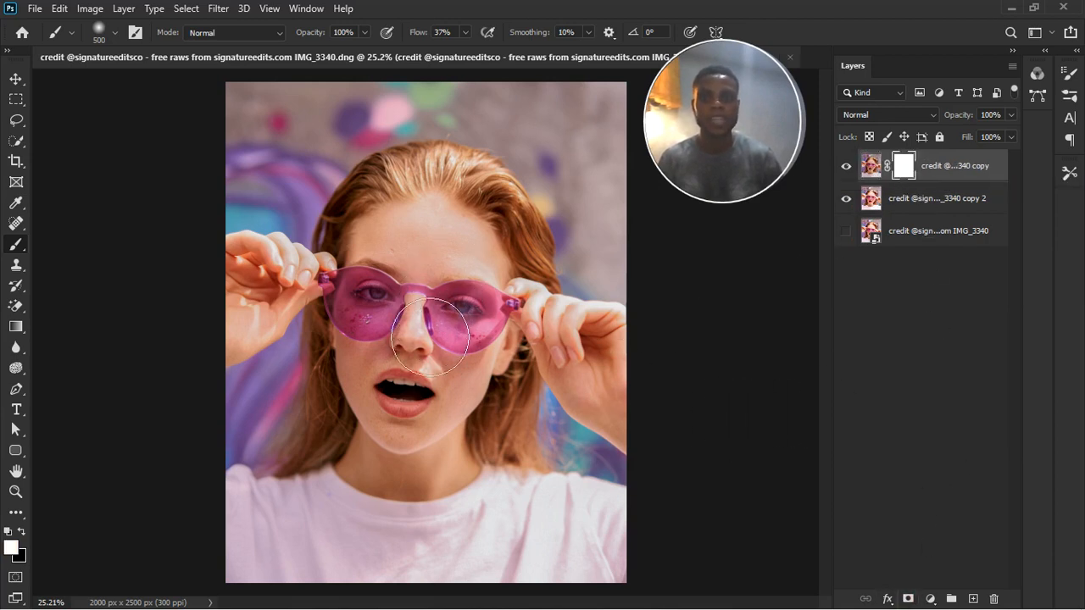
Hide the darkened copy and make the unfiltered second copy the active layer
left_click(845, 166)
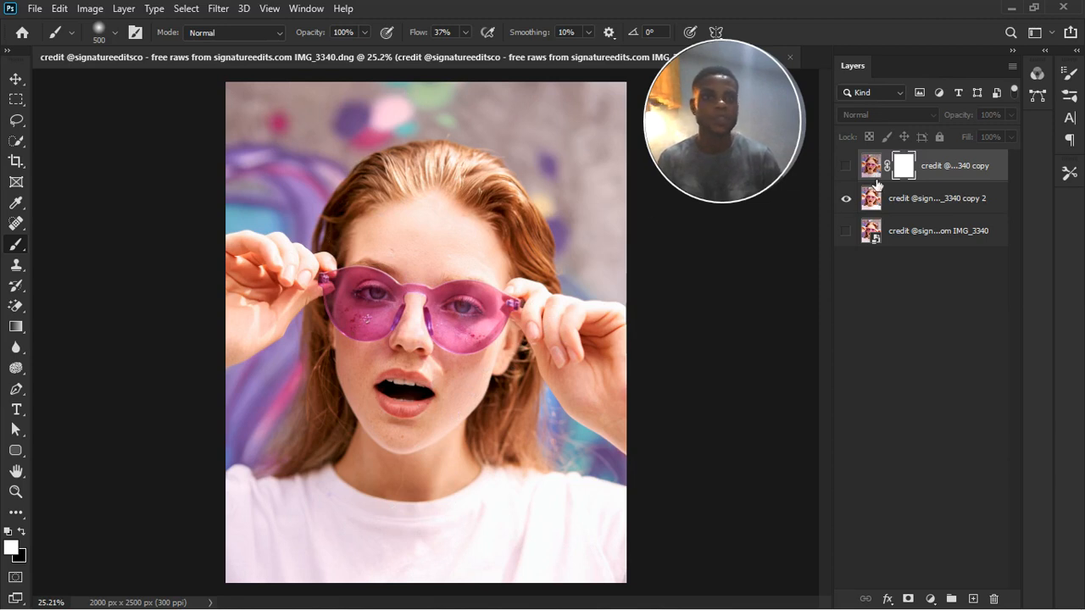
left_click(194, 12)
left_click(946, 202)
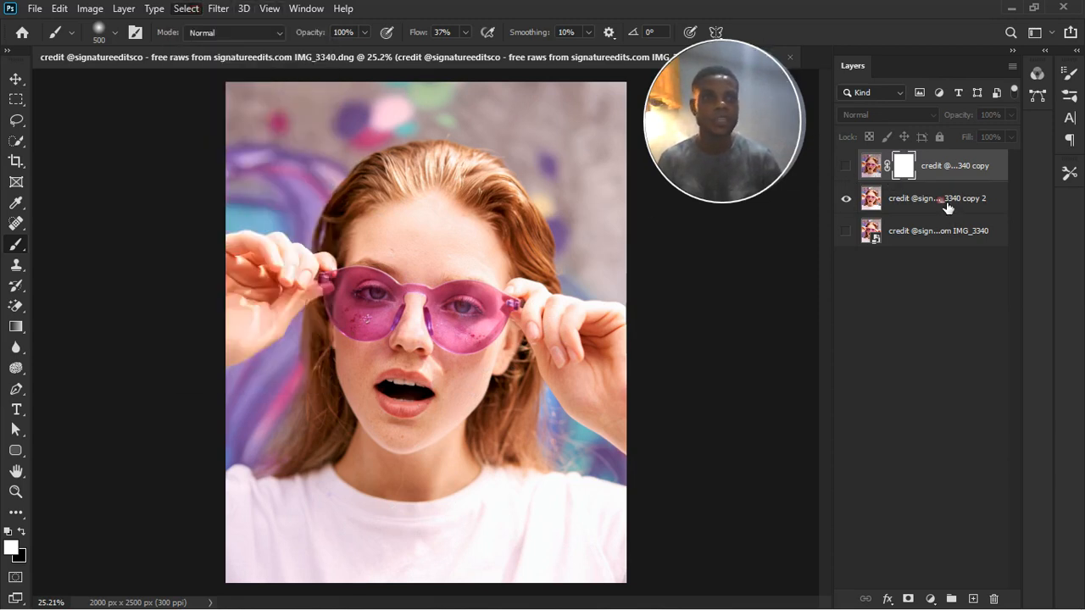
Select the bright highlights with Color Range, sampling the overexposed white shirt at the shoulder with Fuzziness 40
left_click(186, 9)
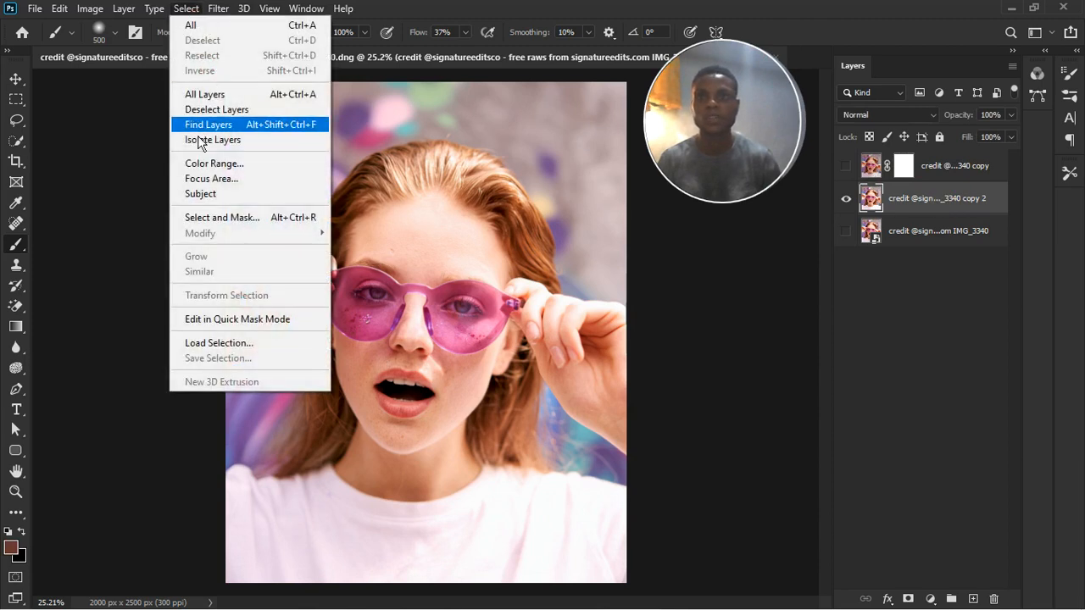
left_click(216, 162)
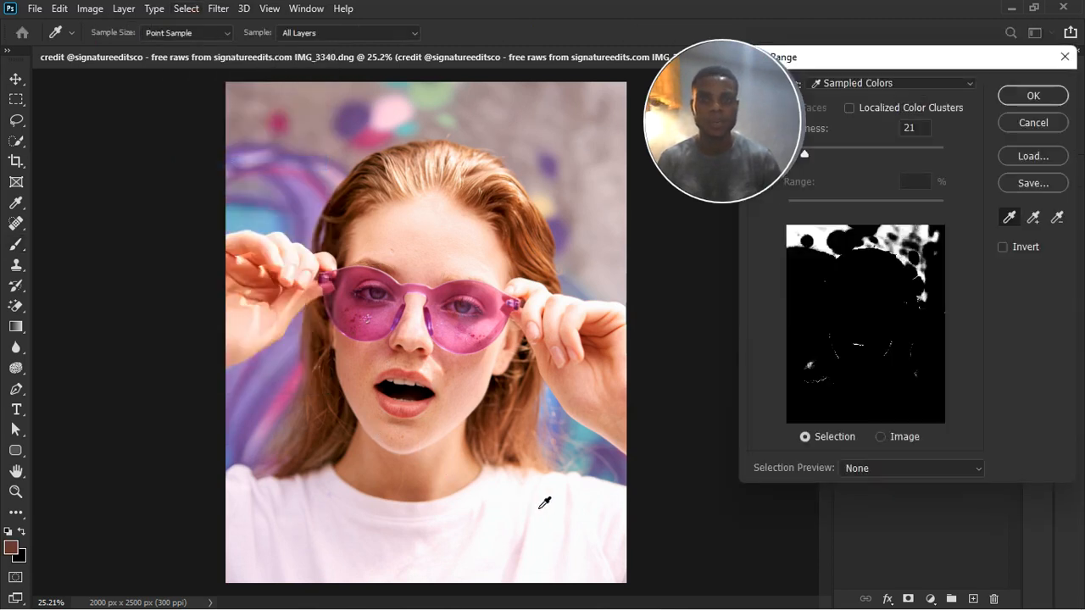
left_click(546, 507)
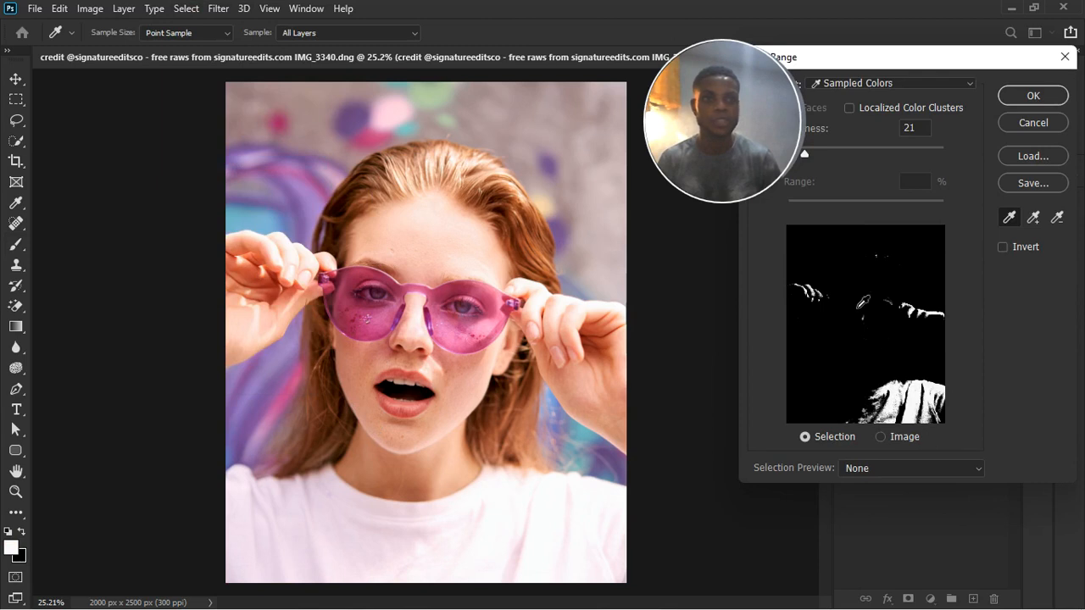
left_click(530, 510, "shift")
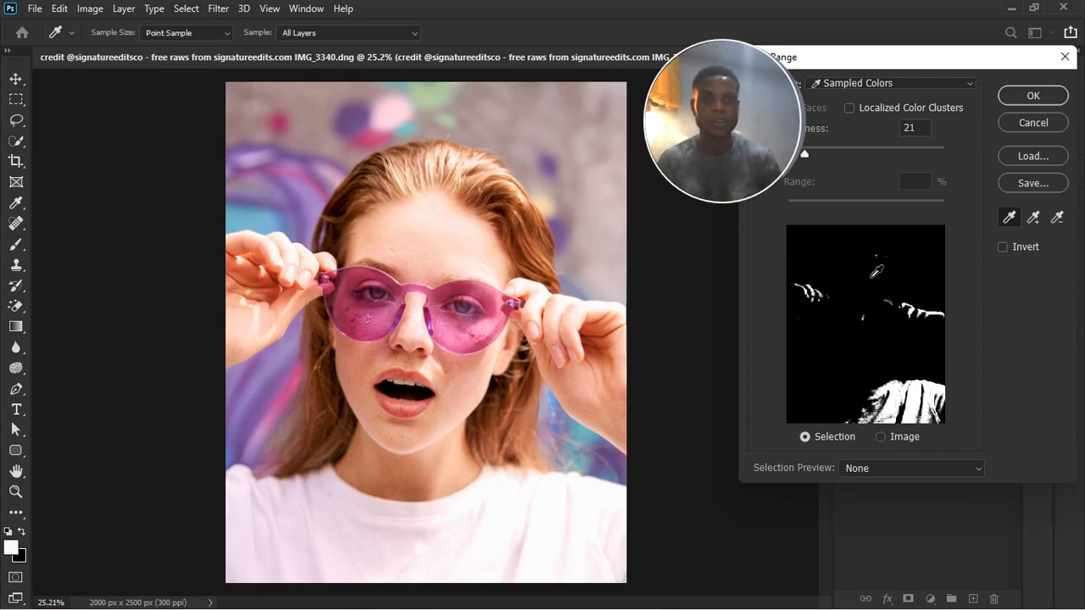
left_click_drag(862, 62, 893, 72)
left_click_drag(837, 169, 861, 171)
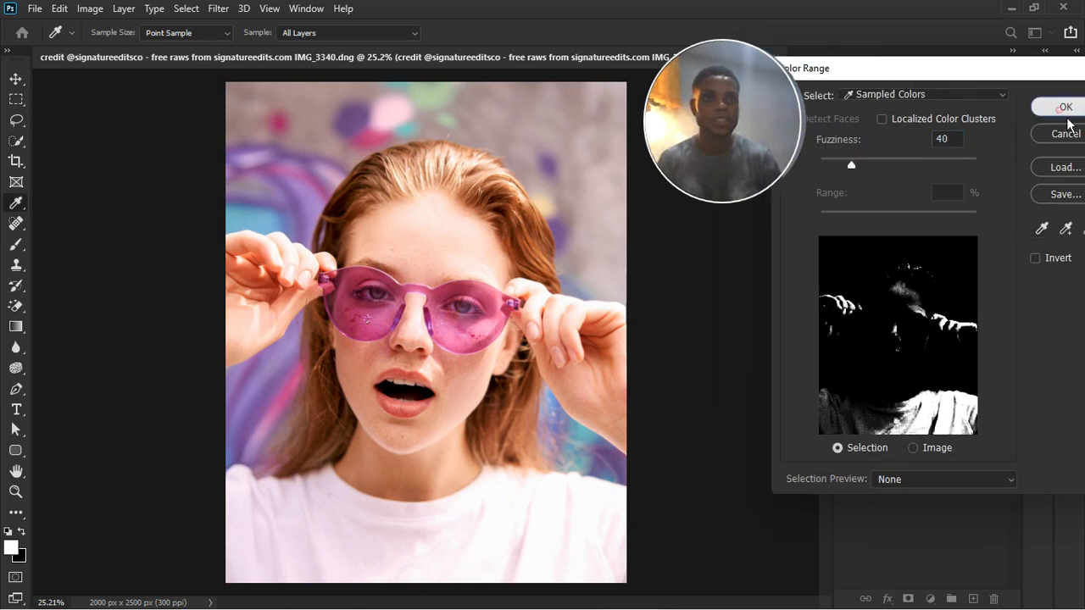
left_click(1062, 107)
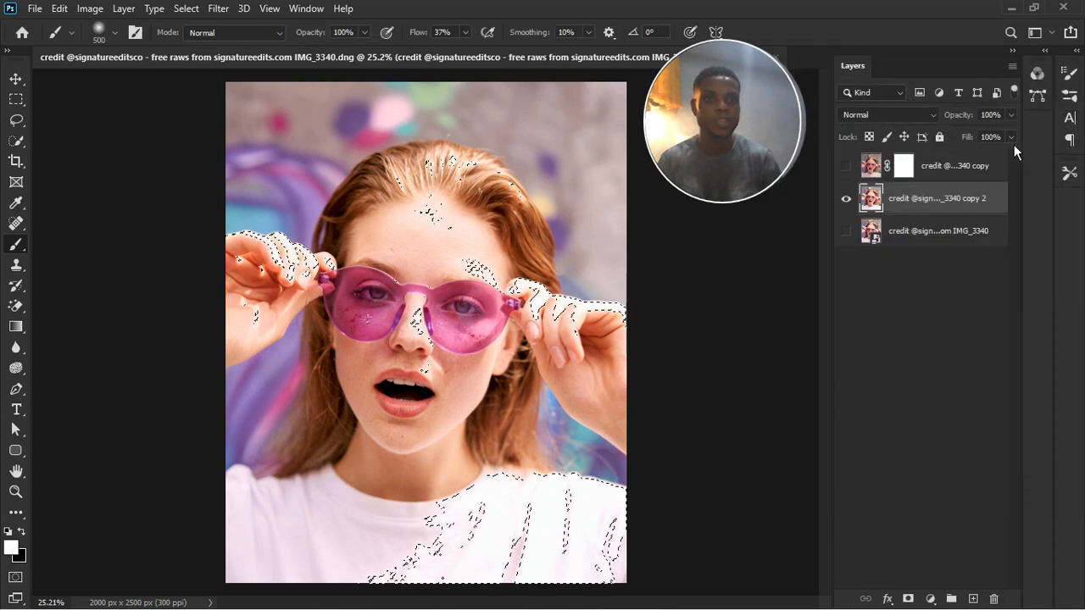
Show the darkened copy again and fill the selected highlights with black at 100% opacity on its layer mask, then deselect
left_click(909, 170)
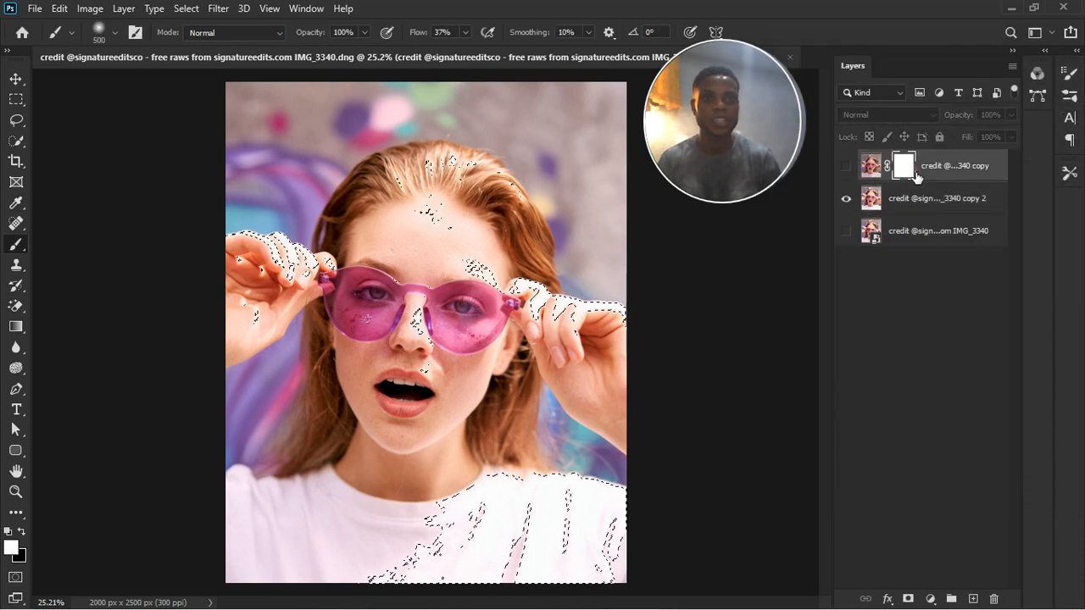
left_click(845, 166)
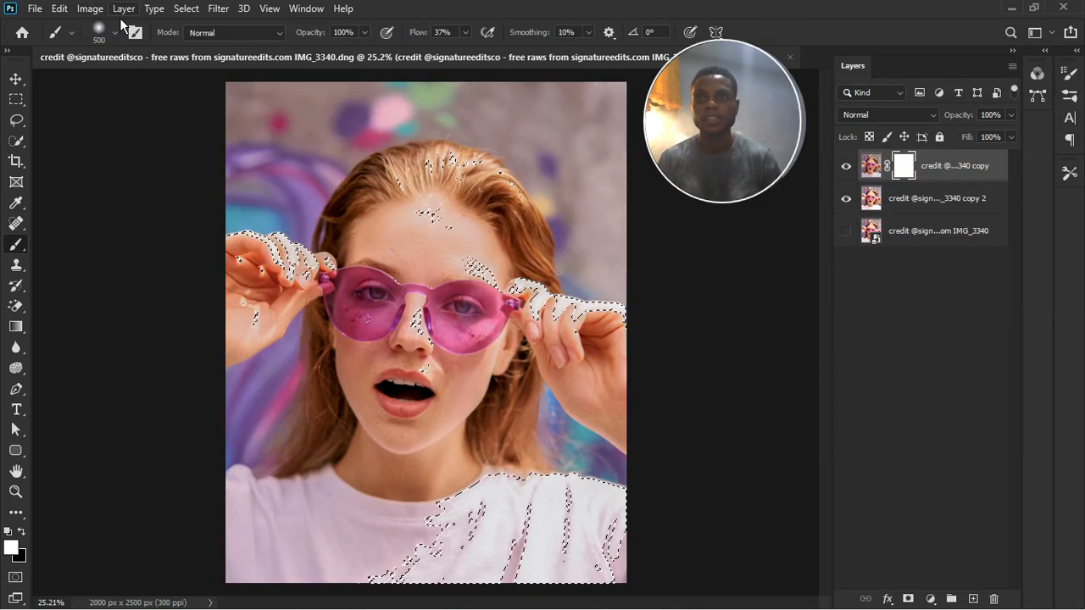
left_click(59, 8)
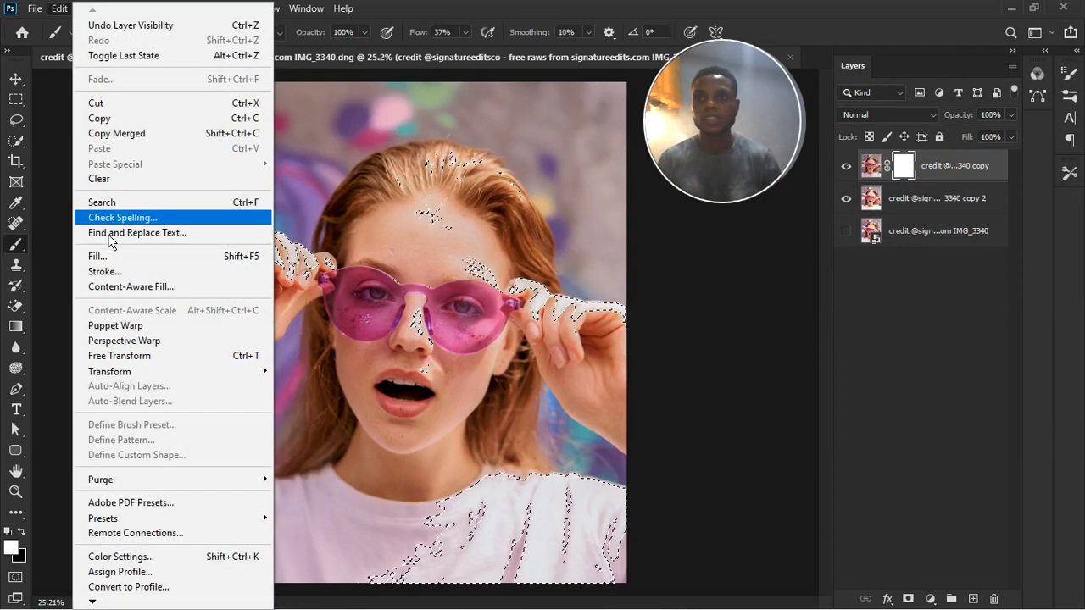
left_click(97, 252)
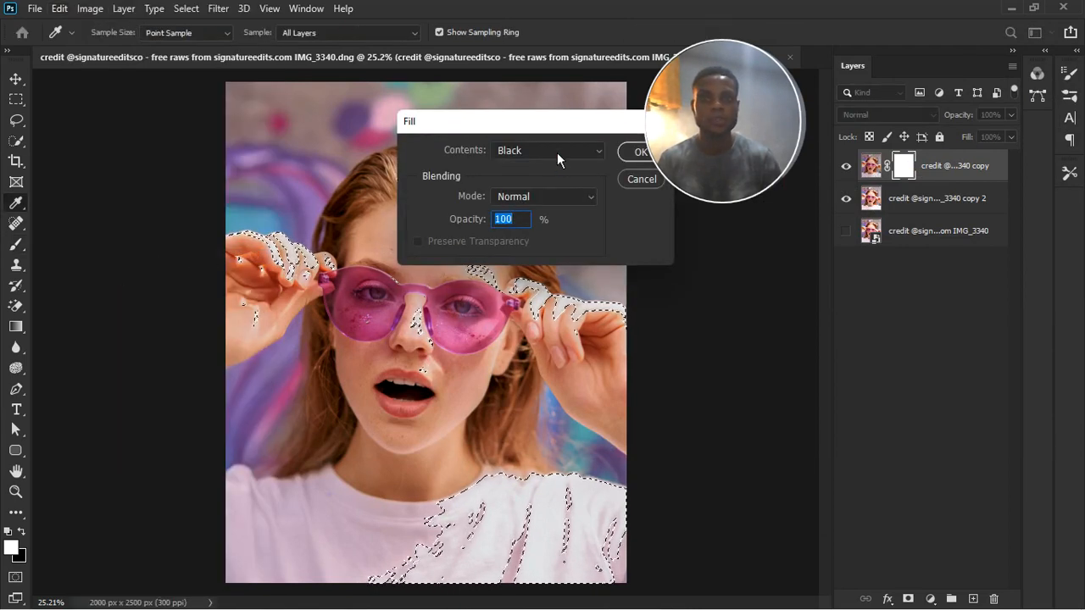
left_click(640, 152)
key("b")
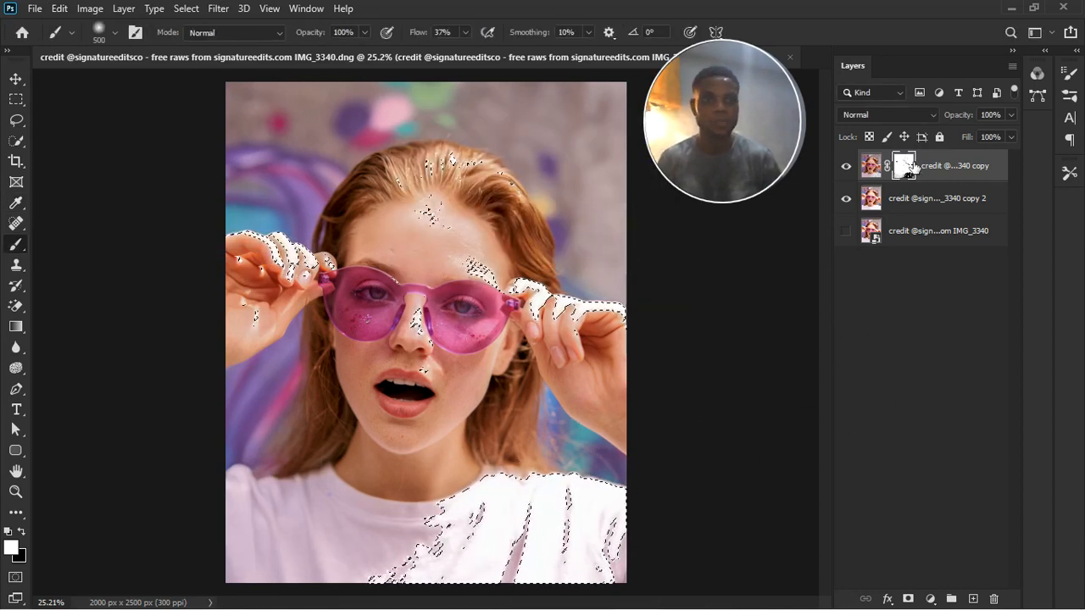
key("ctrl+d")
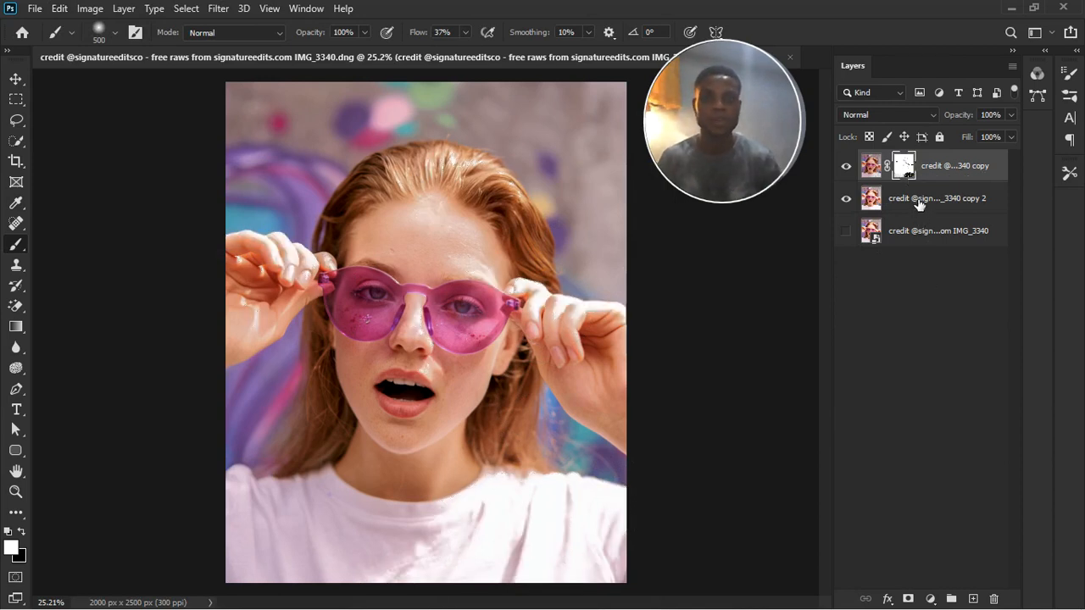
Soften the darkened copy's layer mask with a Gaussian Blur of 23.5 pixels radius
left_click(218, 10)
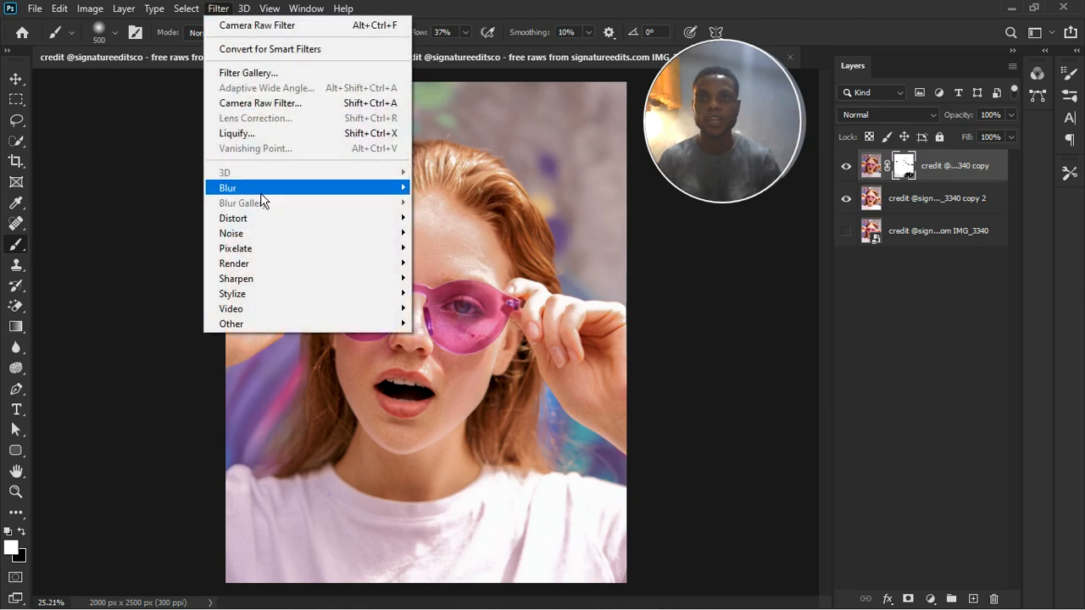
mouse_move(261, 191)
left_click(480, 249)
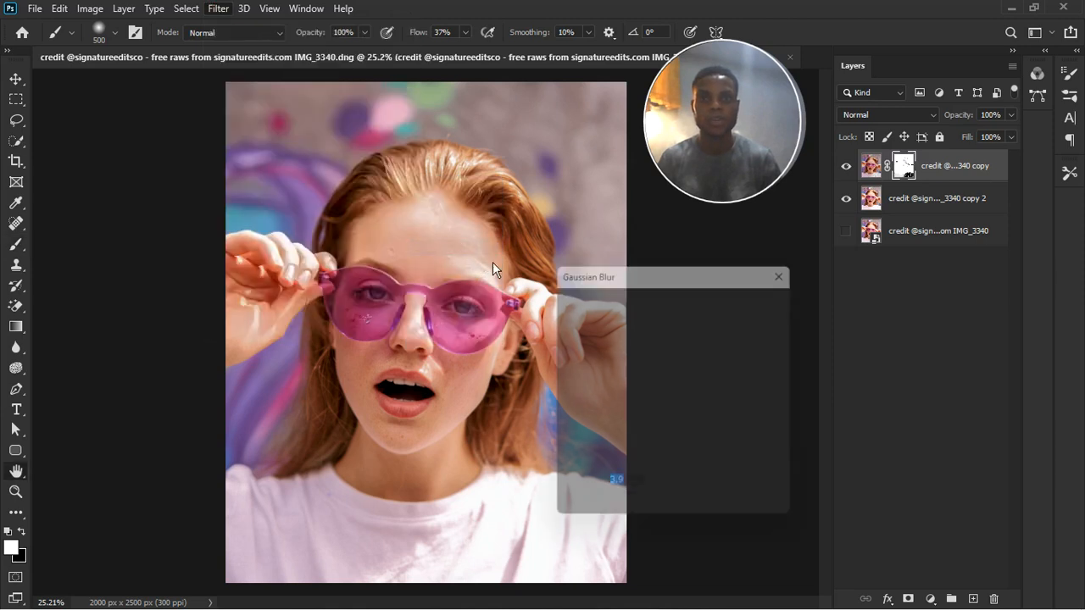
left_click_drag(608, 526, 641, 513)
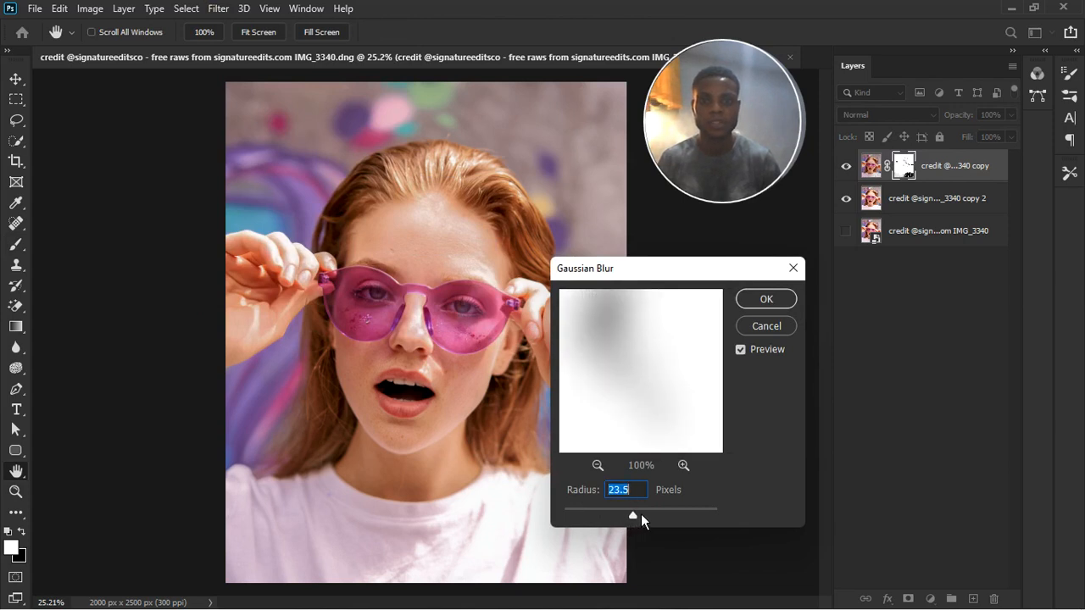
left_click(782, 300)
key("b")
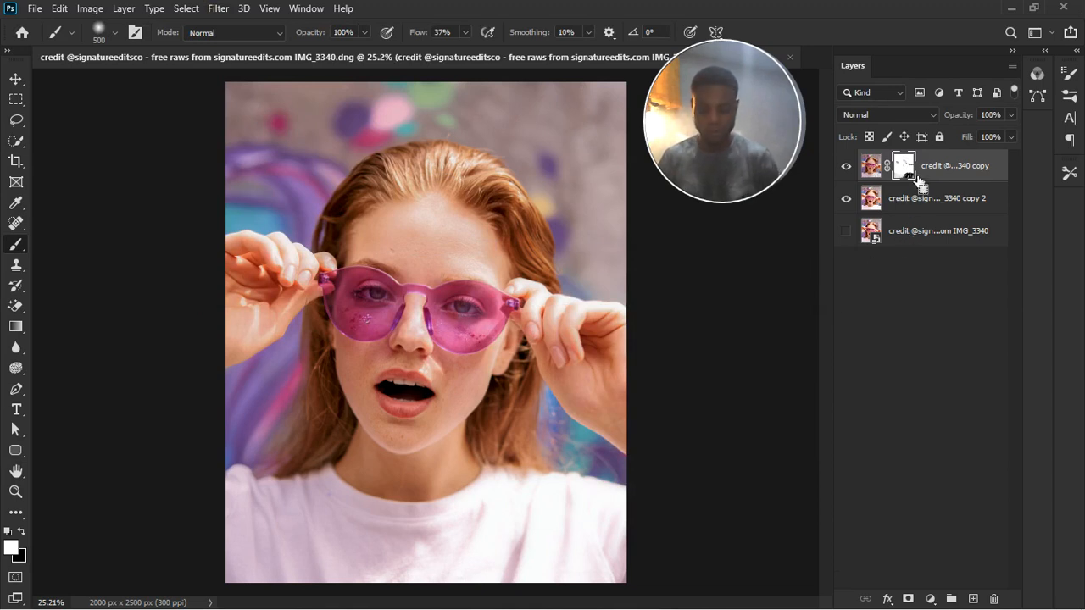
Invert the darkened copy's layer mask and toggle that layer's visibility to compare the highlights before and after
key("ctrl+i")
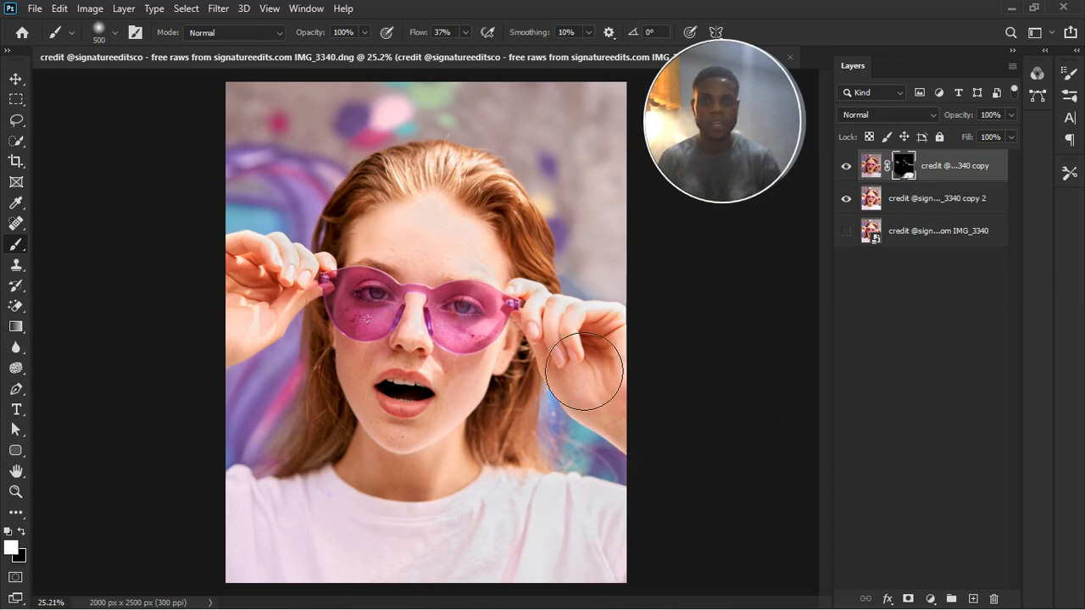
left_click(852, 168)
left_click(856, 169)
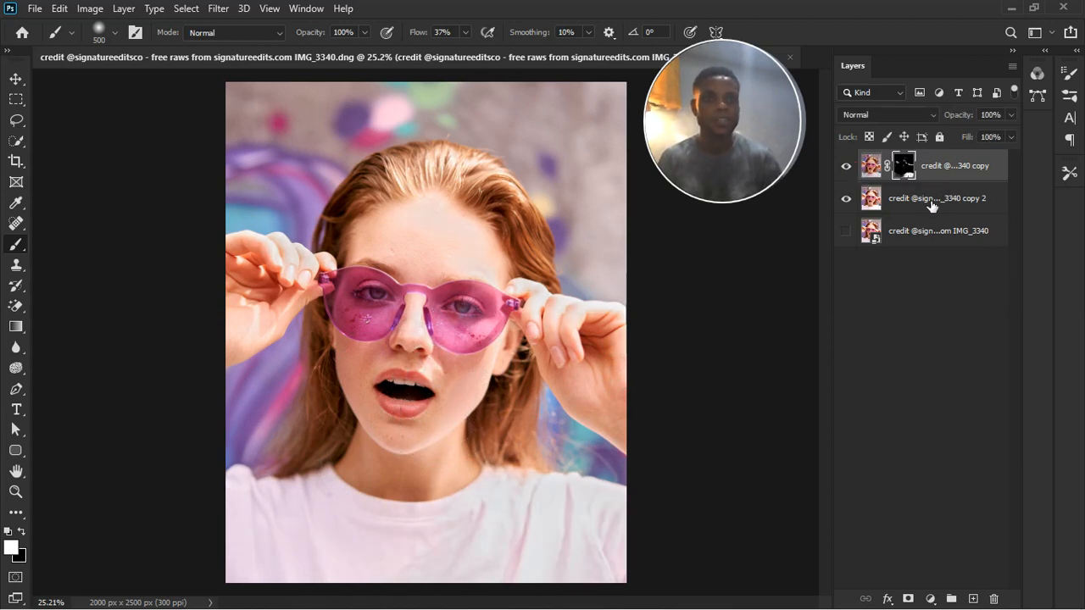
left_click(847, 166)
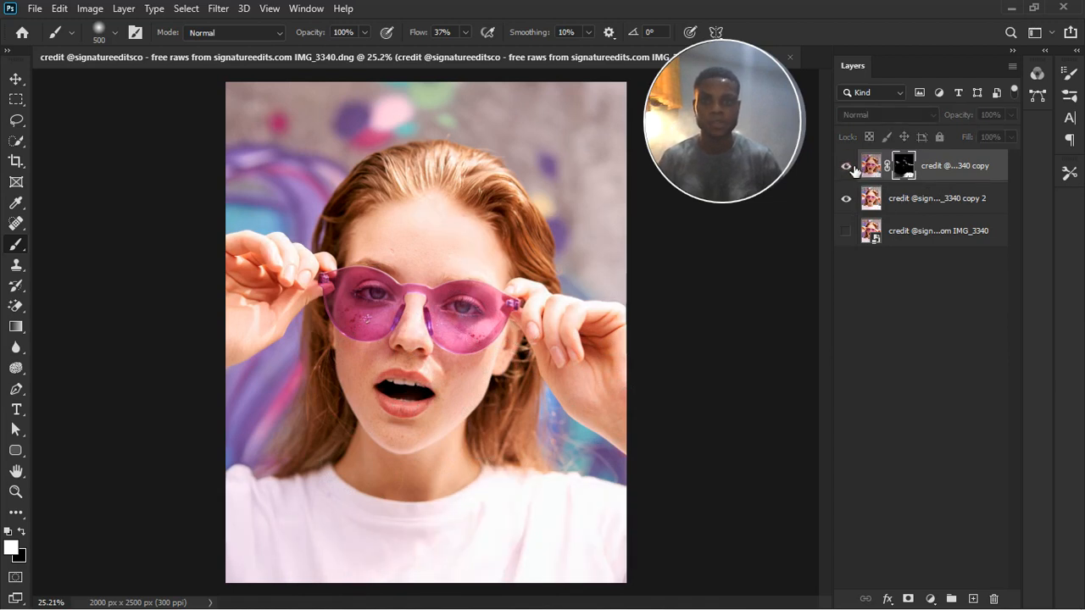
left_click(850, 167)
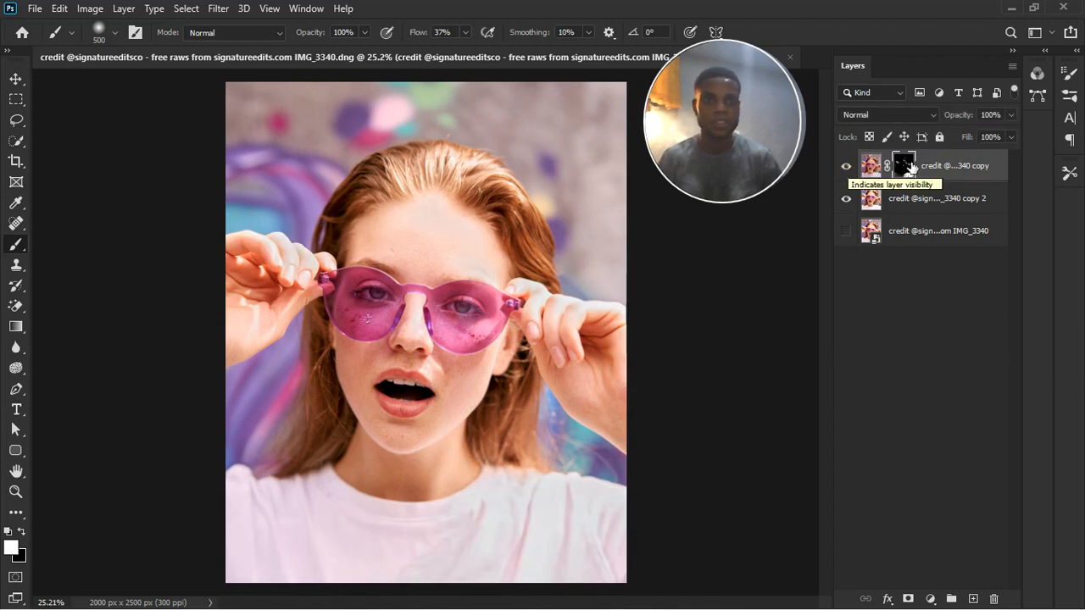
Paint white on the darkened copy's mask with a soft 250 px brush at 37% flow over the remaining bright skin and shirt areas
left_click(906, 166)
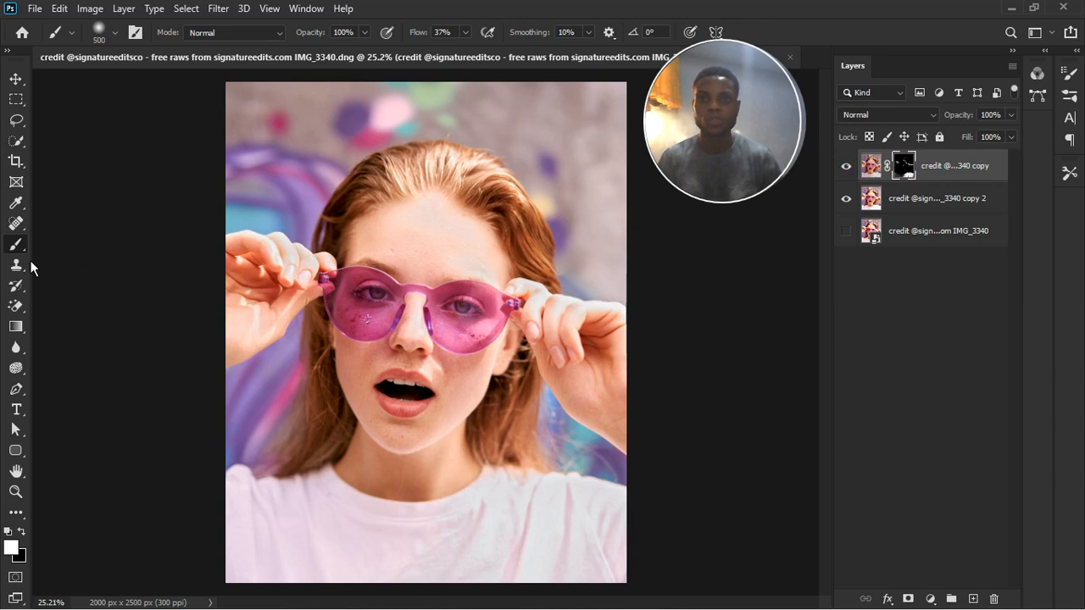
key("bracketleft")
key("bracketleft")
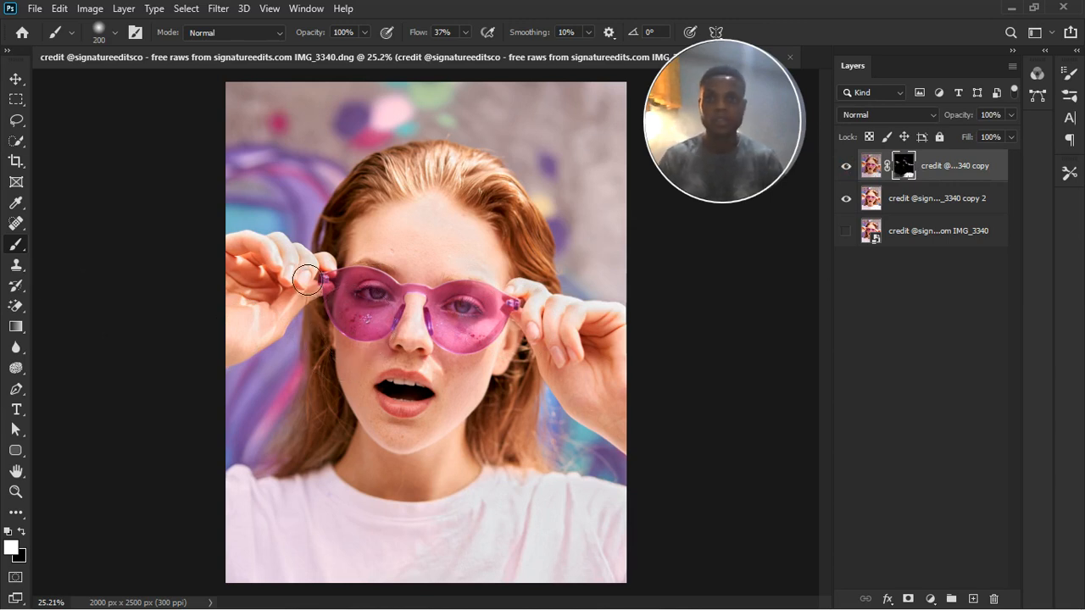
key("bracketright")
key("bracketright")
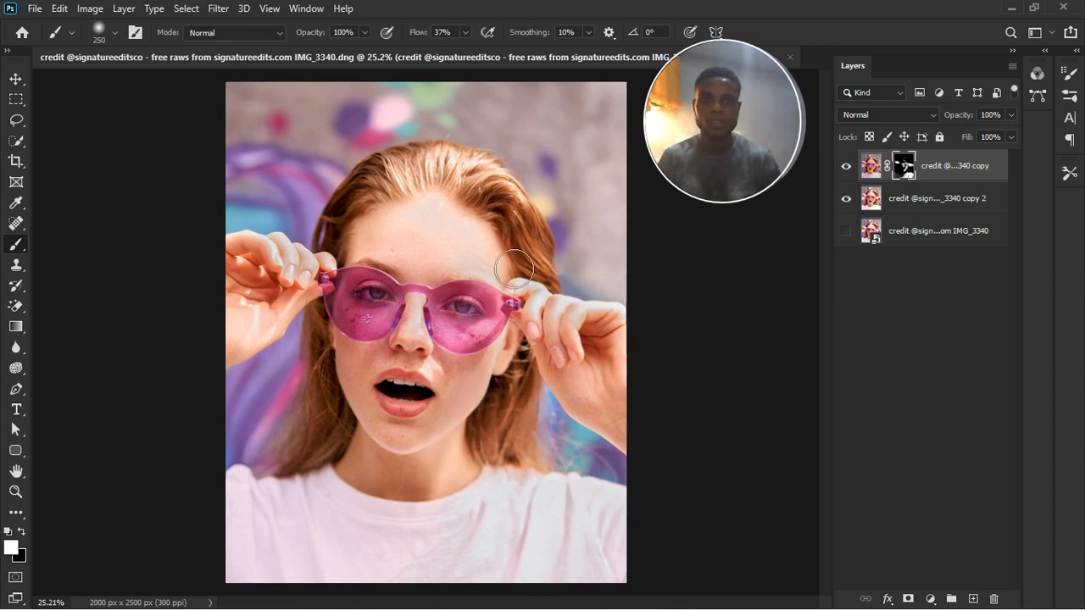
mouse_move(514, 269)
left_mouse_down()
mouse_move(510, 212)
mouse_move(425, 200)
mouse_move(506, 201)
mouse_move(447, 184)
mouse_move(438, 218)
mouse_move(506, 258)
mouse_move(485, 238)
left_mouse_up()
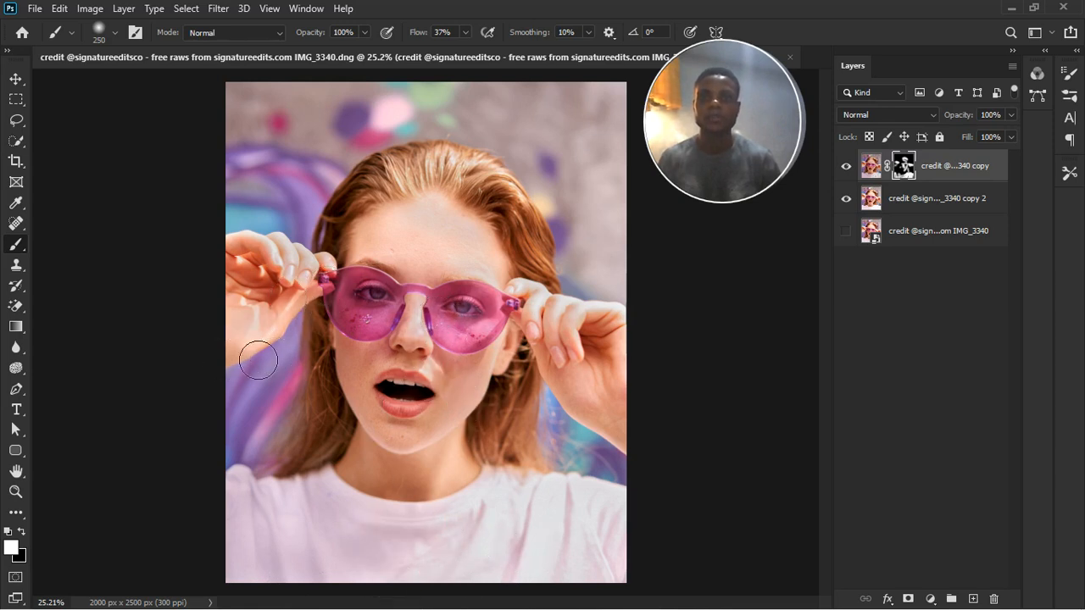
key("x")
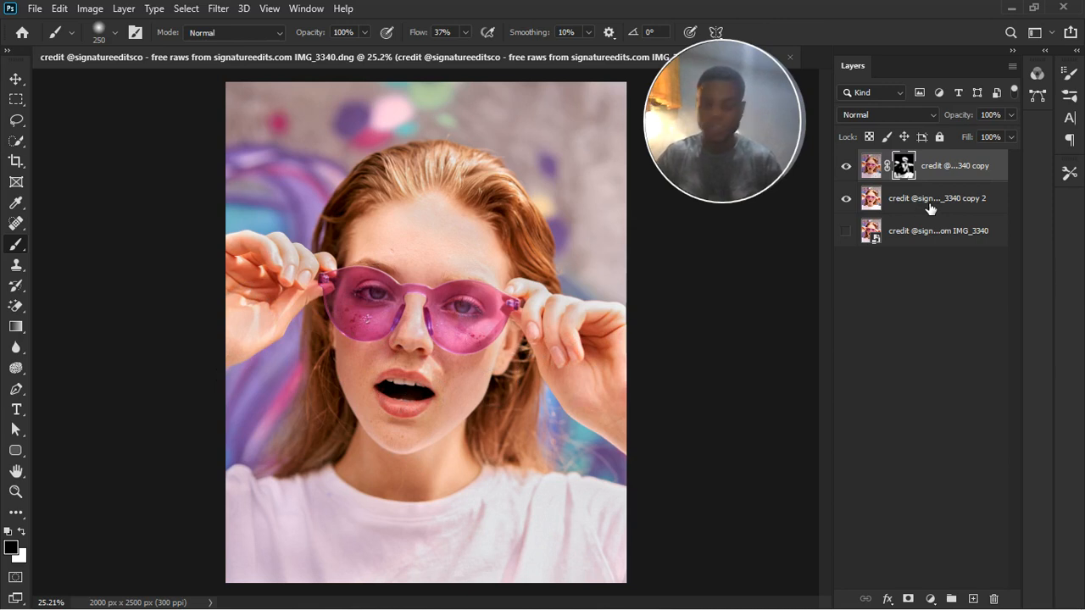
Stamp all visible layers into a new top layer and group the two rasterized copies beneath it
key("ctrl+alt+shift+e")
key("x")
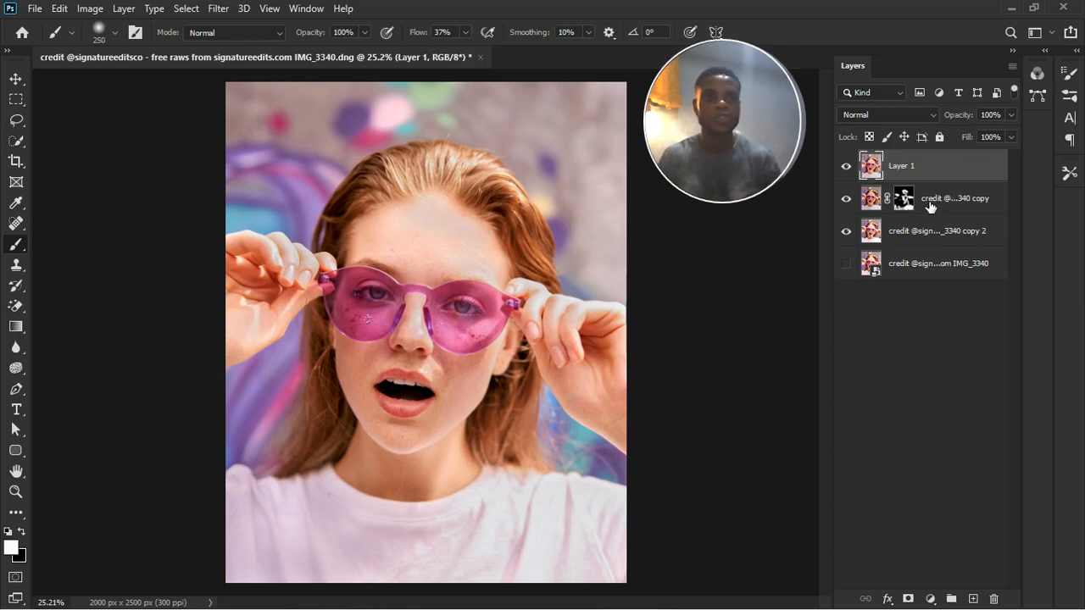
left_click(939, 212)
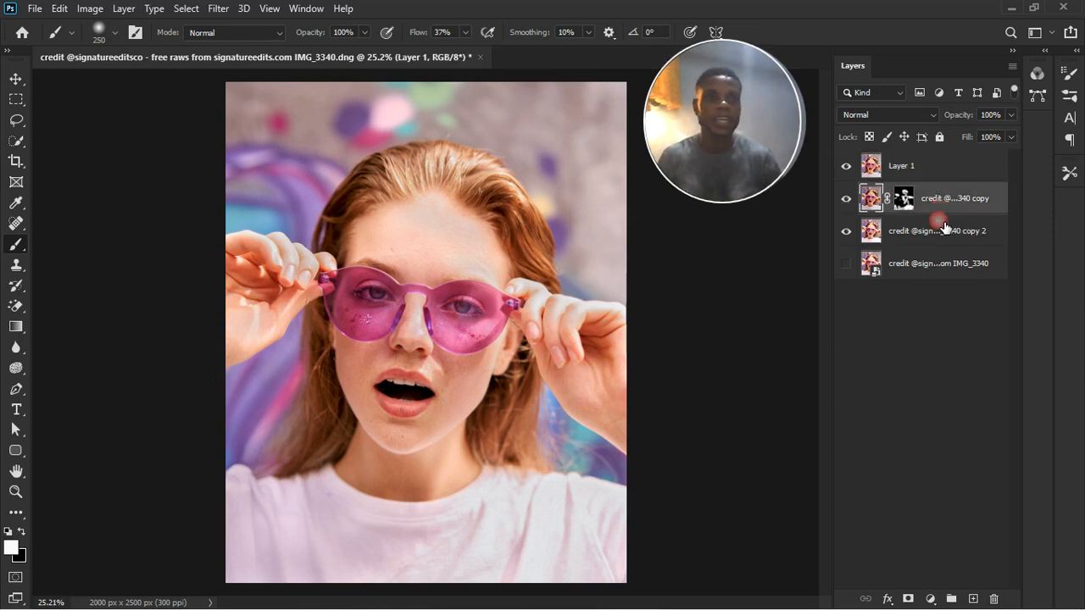
left_click(940, 239, "shift")
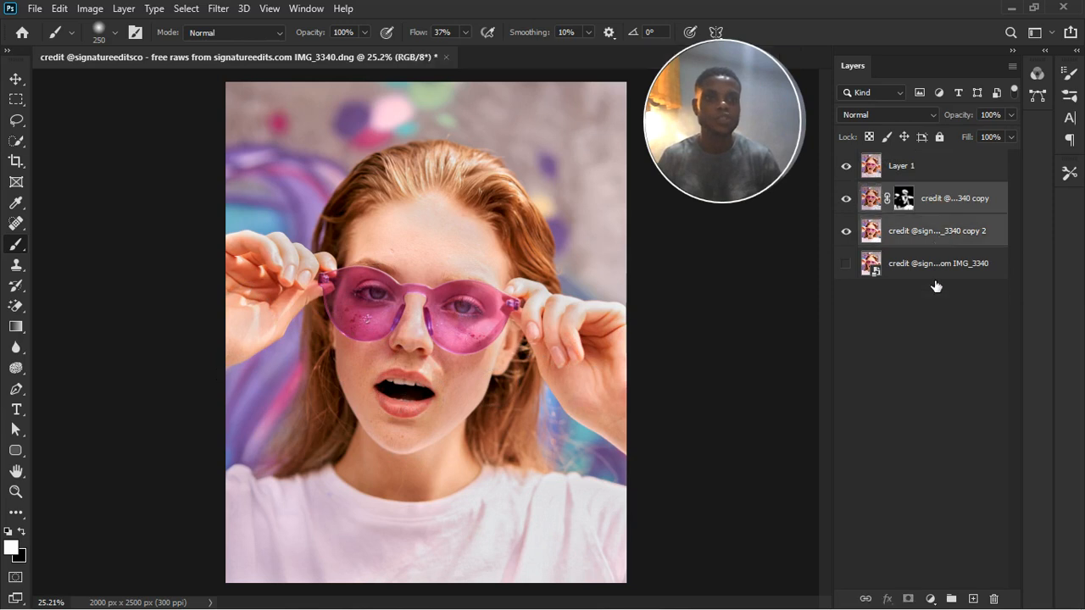
left_click(951, 598)
Hide the group, show the original photo layer and toggle the merged layer to compare it with the original
left_click_drag(851, 199, 863, 208)
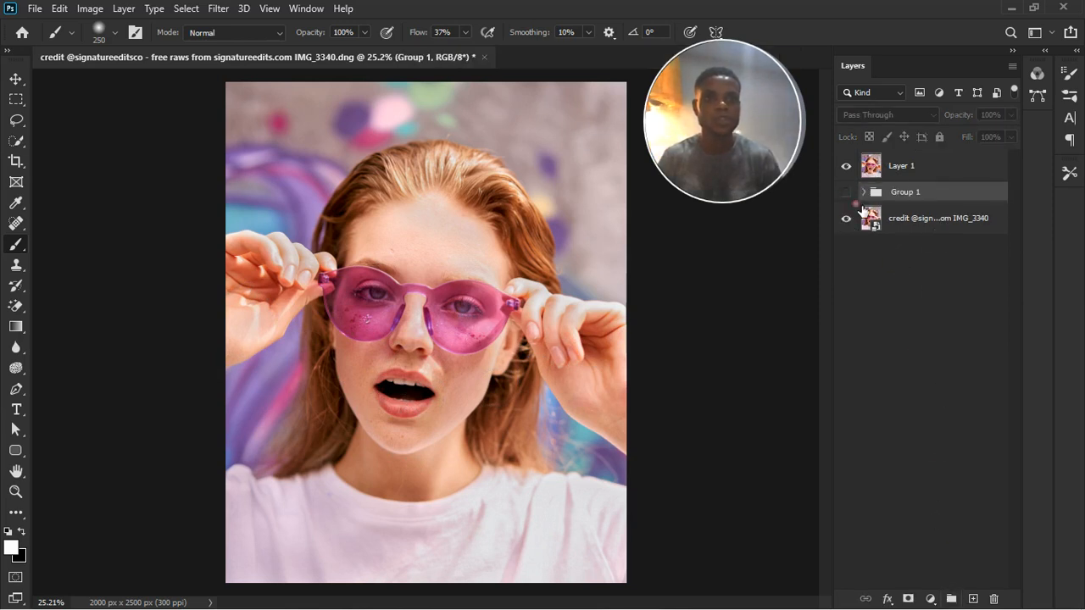
left_click(853, 170)
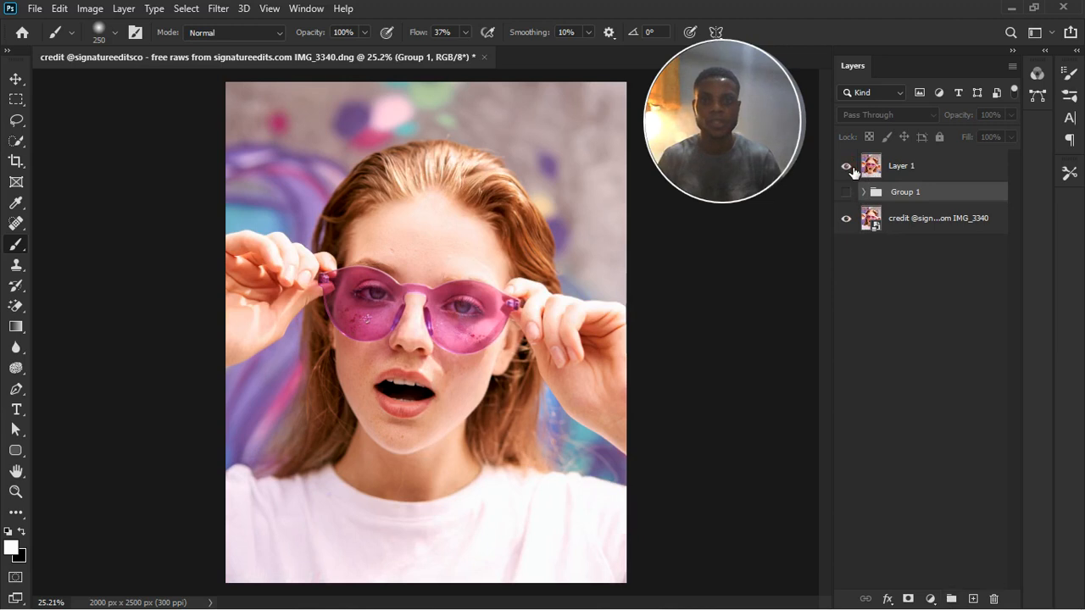
left_click(854, 172)
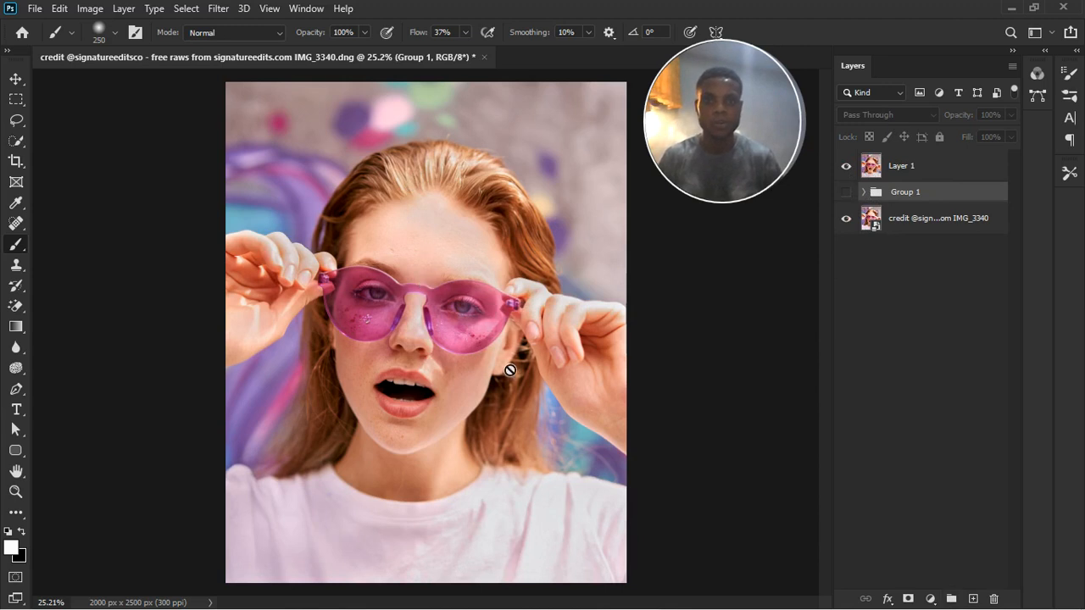
Open the merged top layer in the Camera Raw Filter and set the white balance by sampling the shirt
left_click(948, 164)
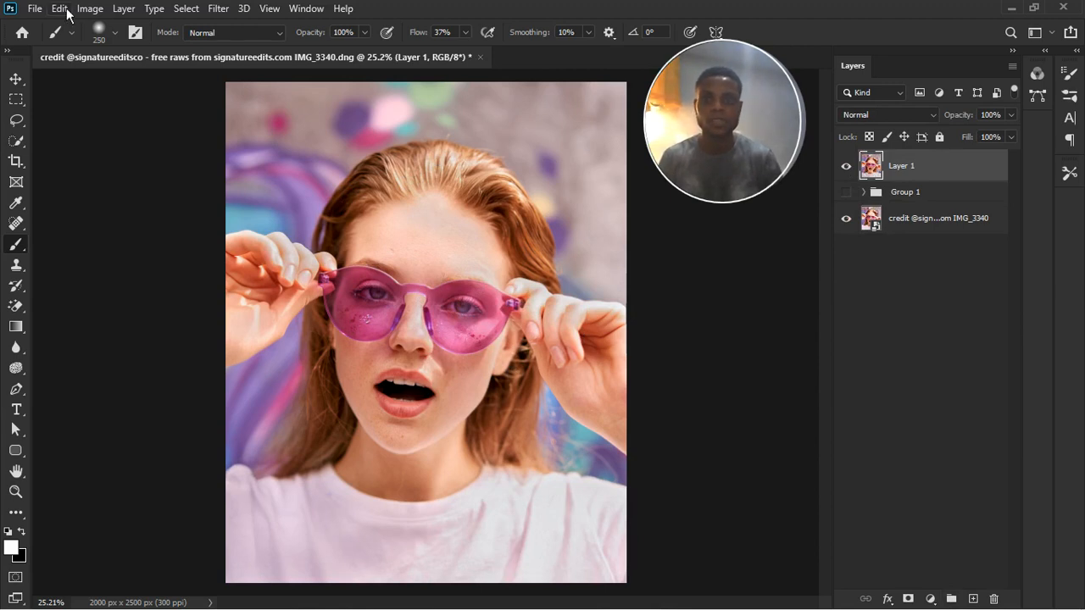
left_click(225, 14)
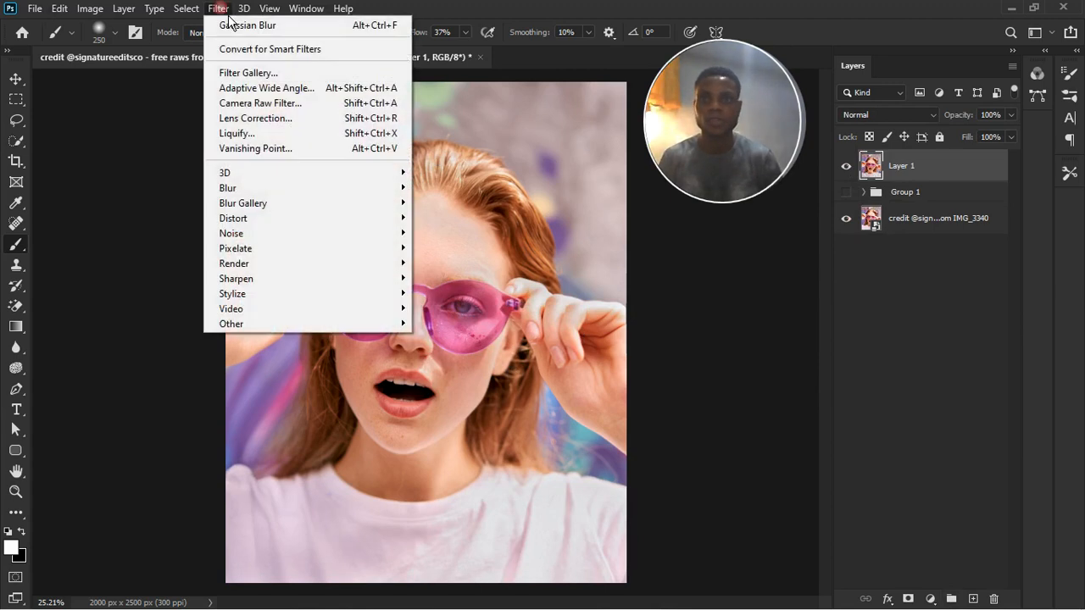
left_click(252, 103)
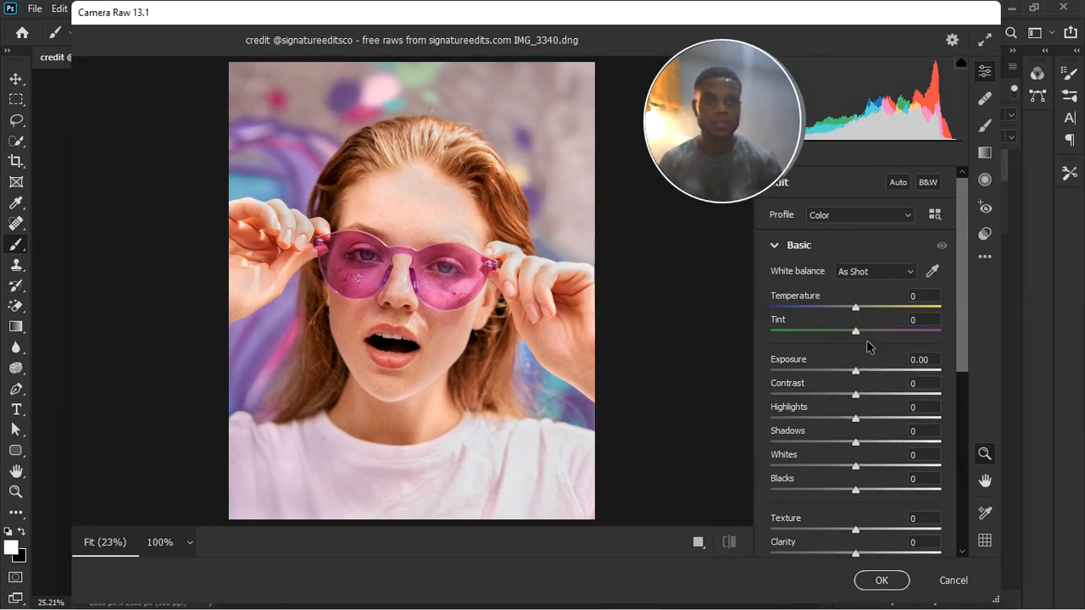
left_click(931, 272)
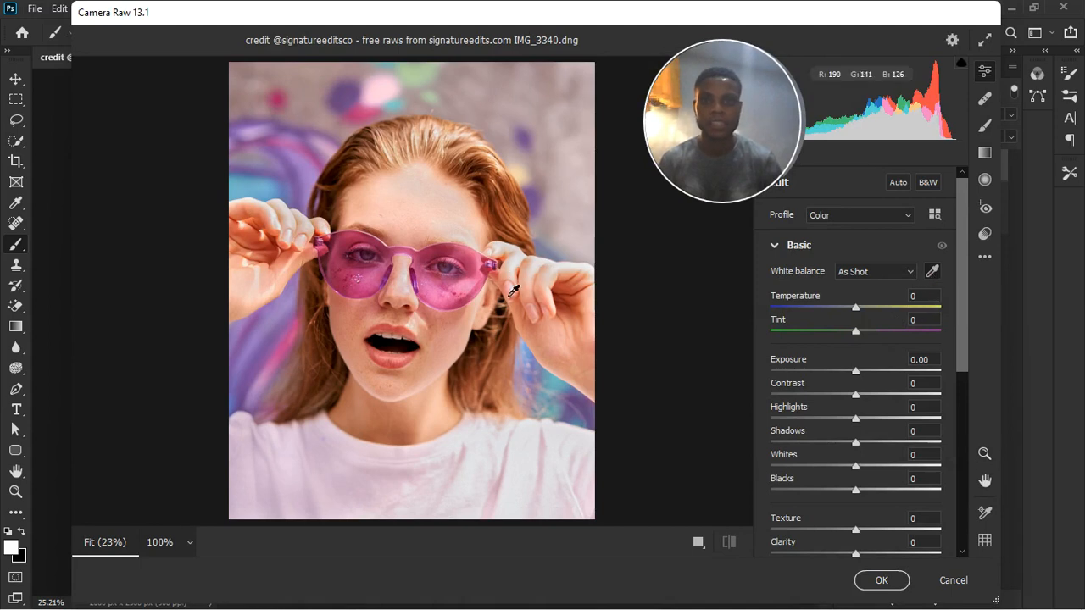
left_click(487, 451)
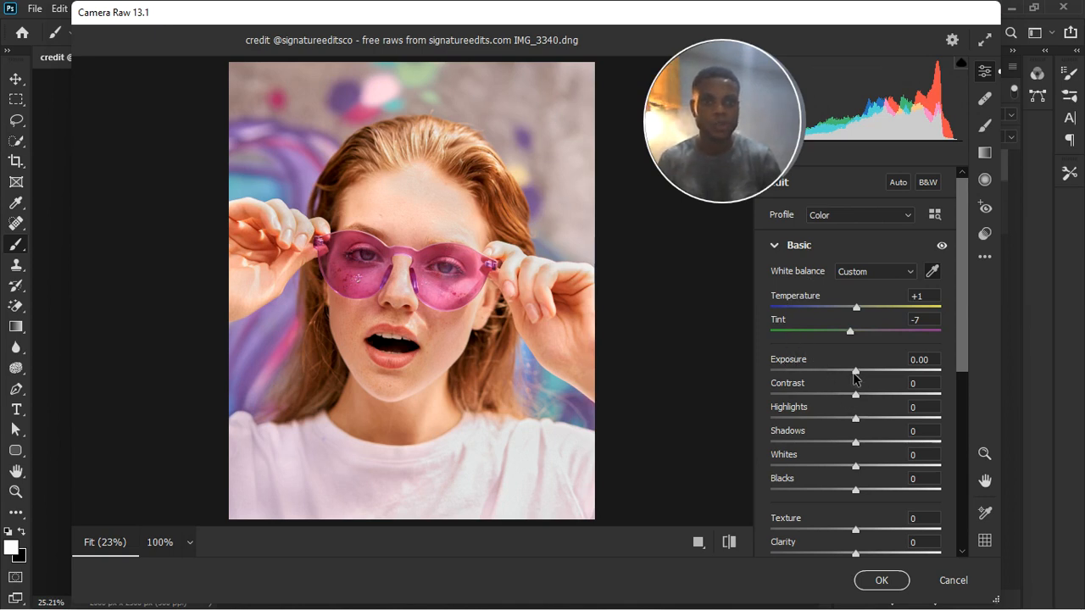
Set the basic tone to Exposure -0.35, Contrast +8, Highlights +14, Shadows +9, Whites -13 and Texture -7
left_click_drag(852, 376, 865, 395)
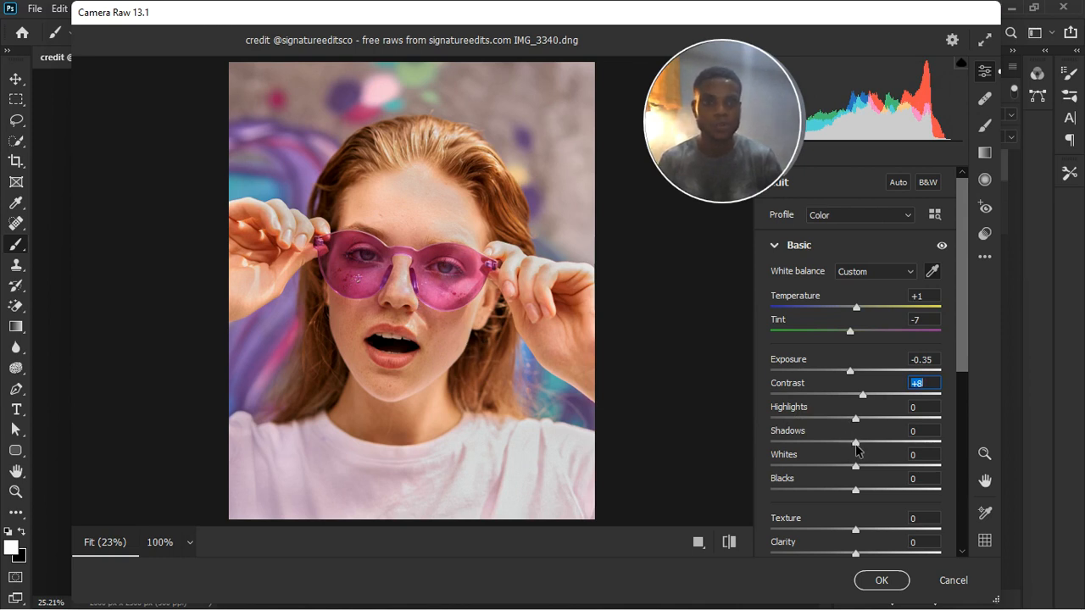
left_click_drag(865, 443, 865, 443)
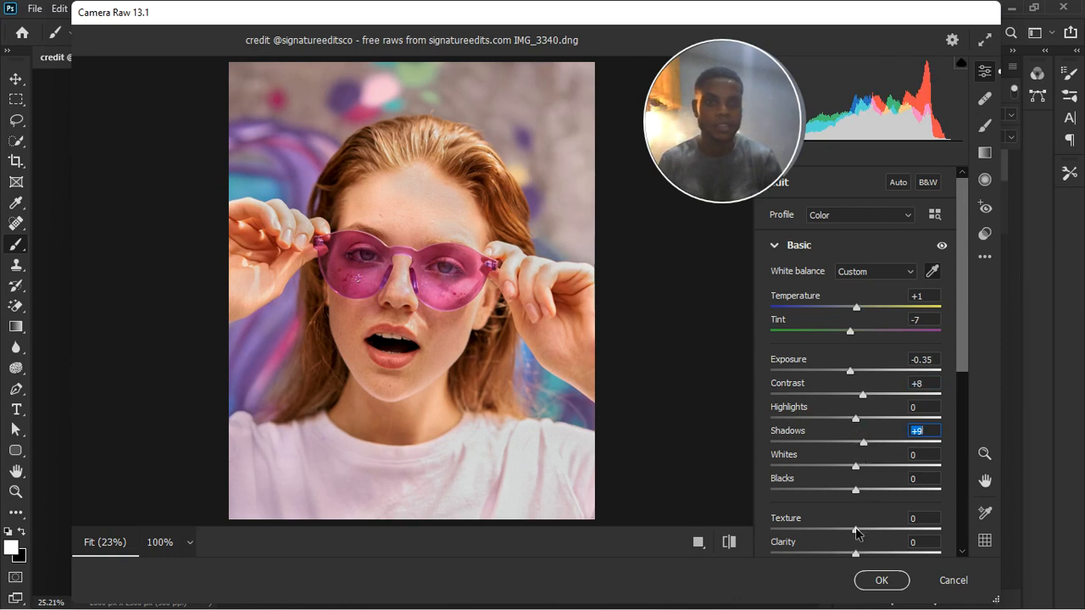
left_click_drag(855, 532, 845, 532)
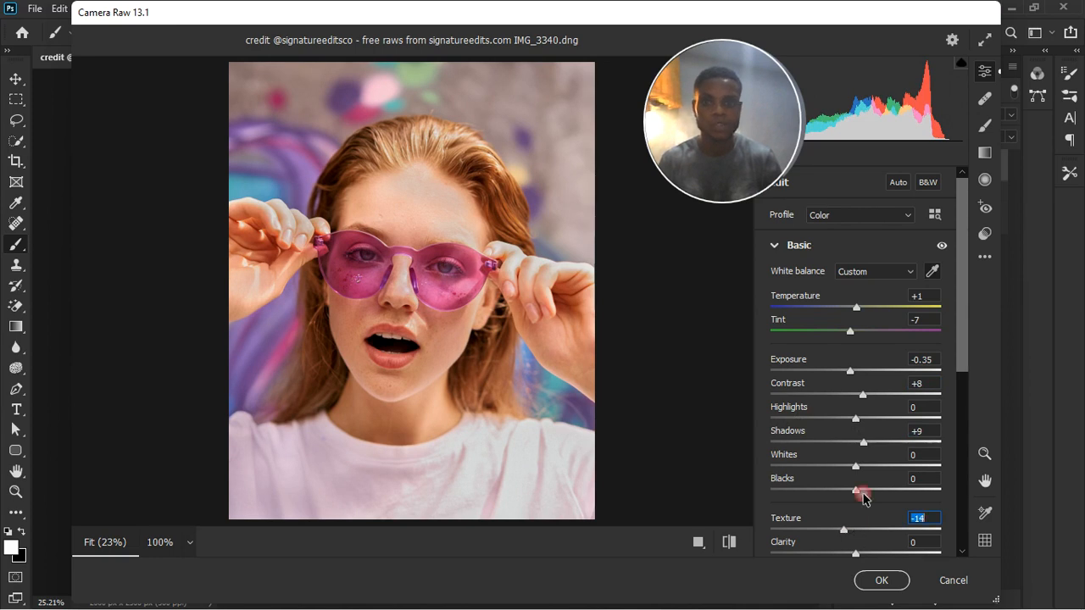
left_click_drag(861, 420, 869, 421)
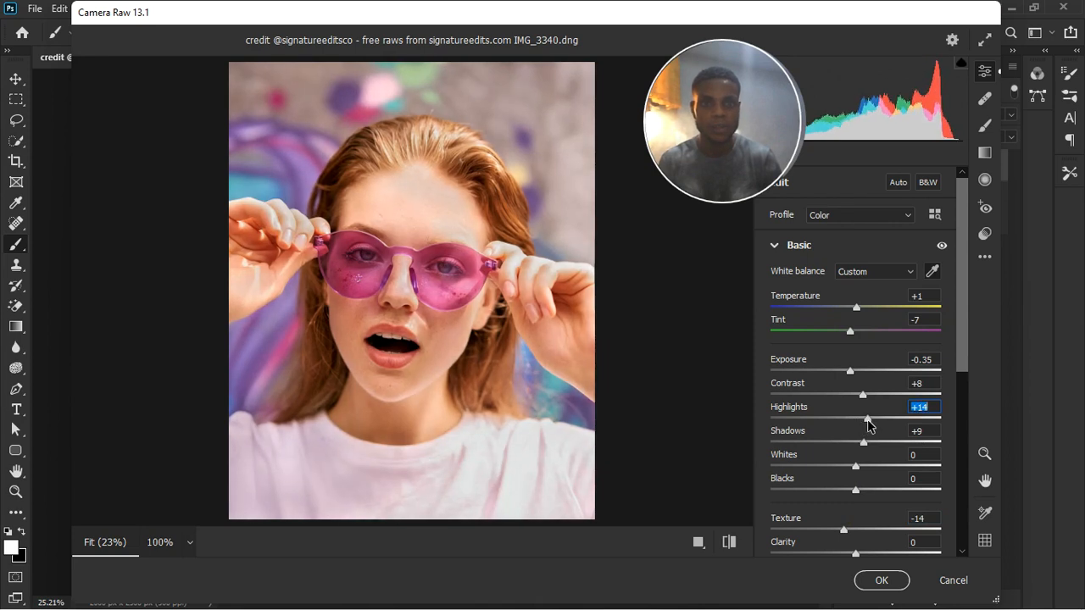
mouse_move(855, 467)
left_mouse_down()
mouse_move(843, 467)
mouse_move(849, 473)
left_mouse_up()
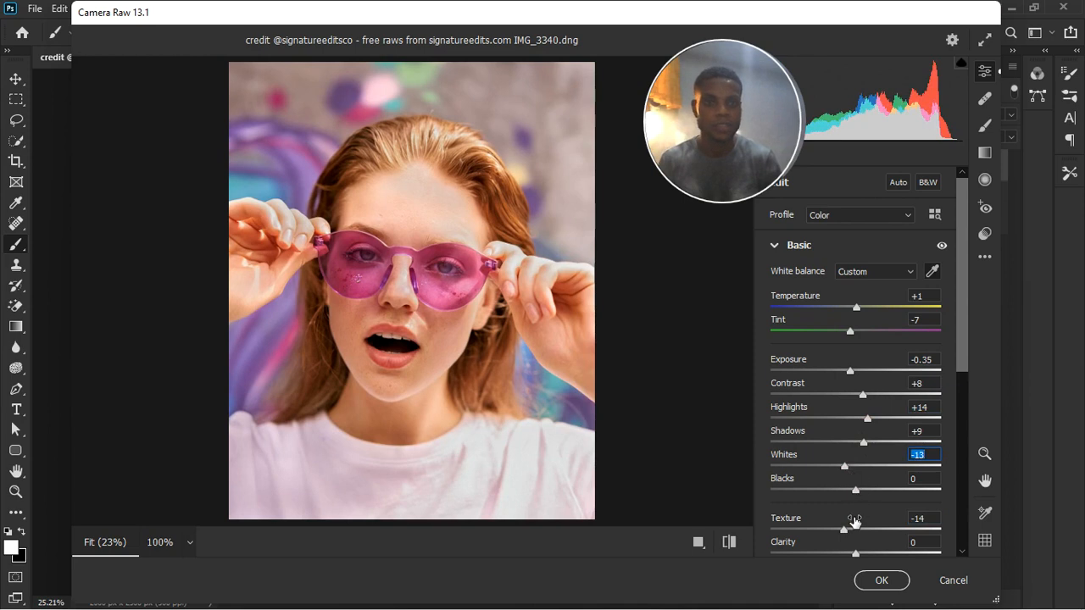
scroll(850, 522, "down", 1)
left_click_drag(849, 497, 858, 498)
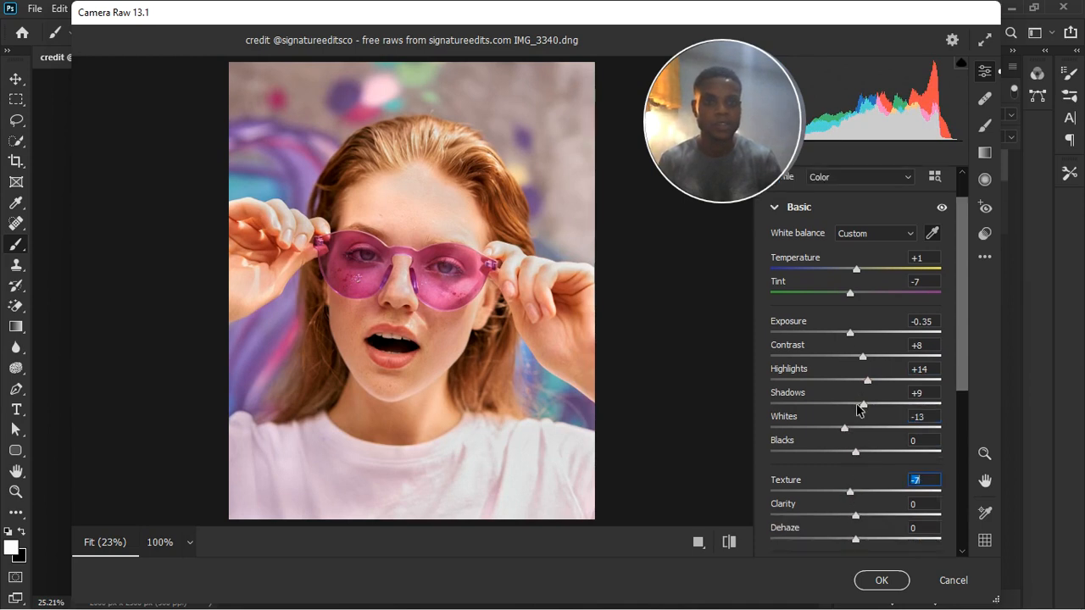
Collapse the basic adjustments and set the Reds saturation to +4 in the Color Mixer
left_click(774, 214)
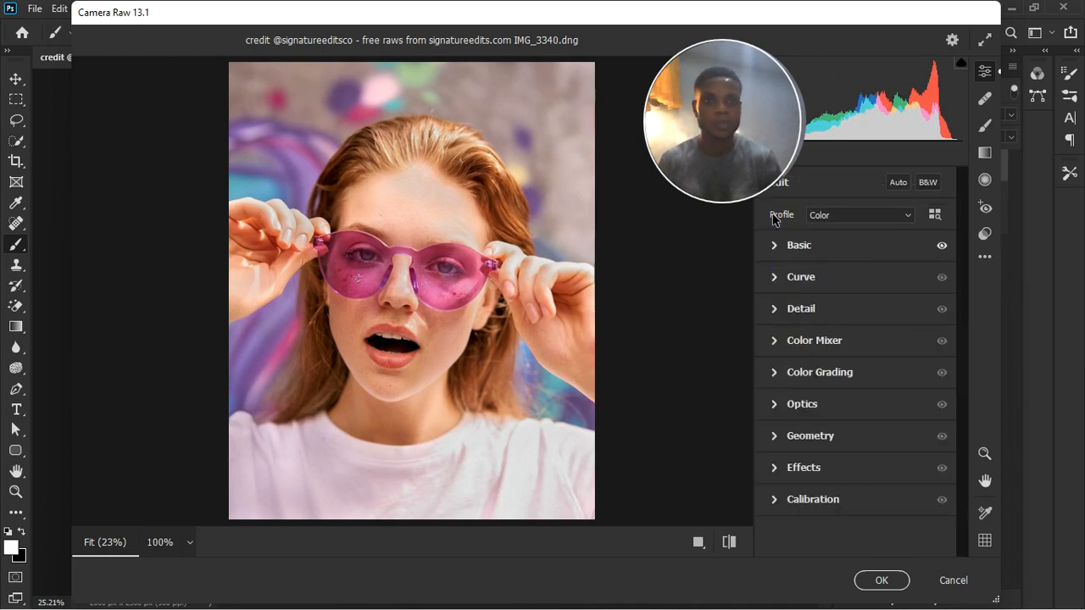
left_click(782, 340)
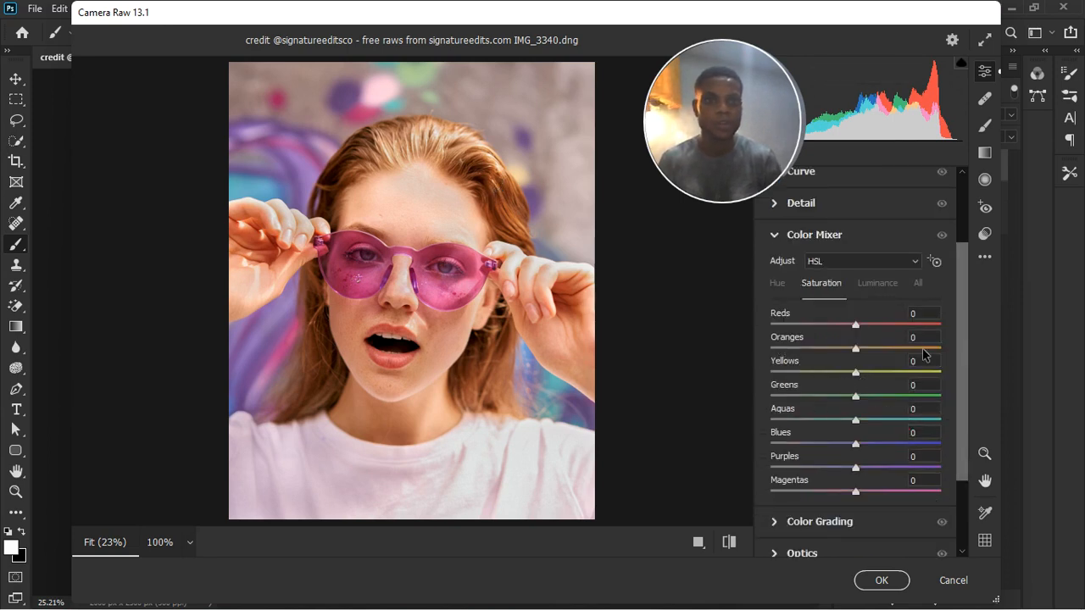
left_click(936, 263)
left_click_drag(862, 331, 840, 323)
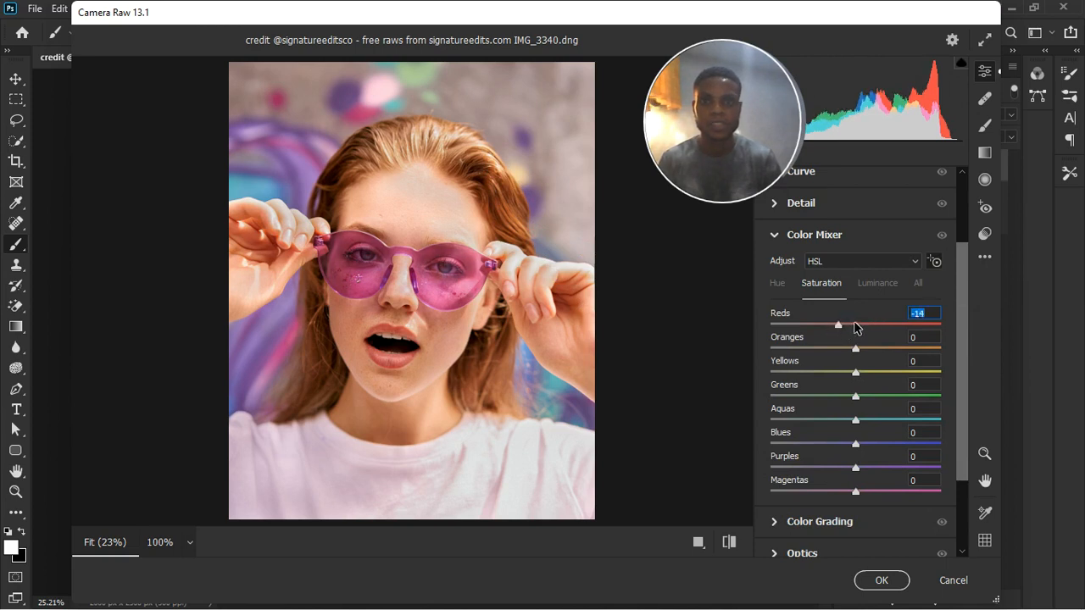
key("Up")
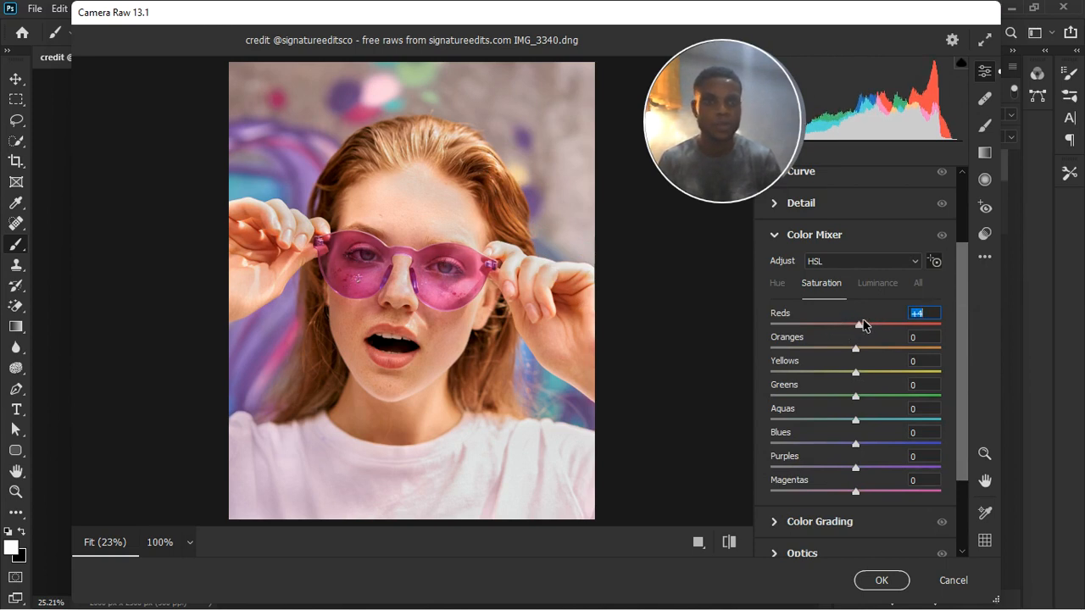
Shift the Color Mixer hues to Reds -35, Oranges +9, Yellows -20, Blues +20 and Purples -21
left_click(778, 285)
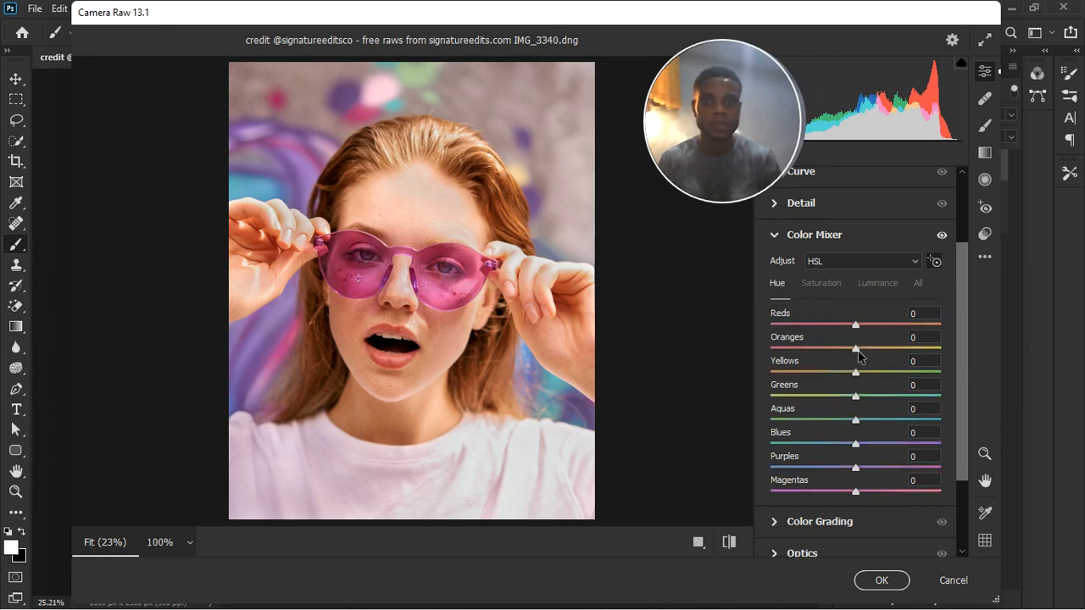
left_click_drag(858, 350, 841, 376)
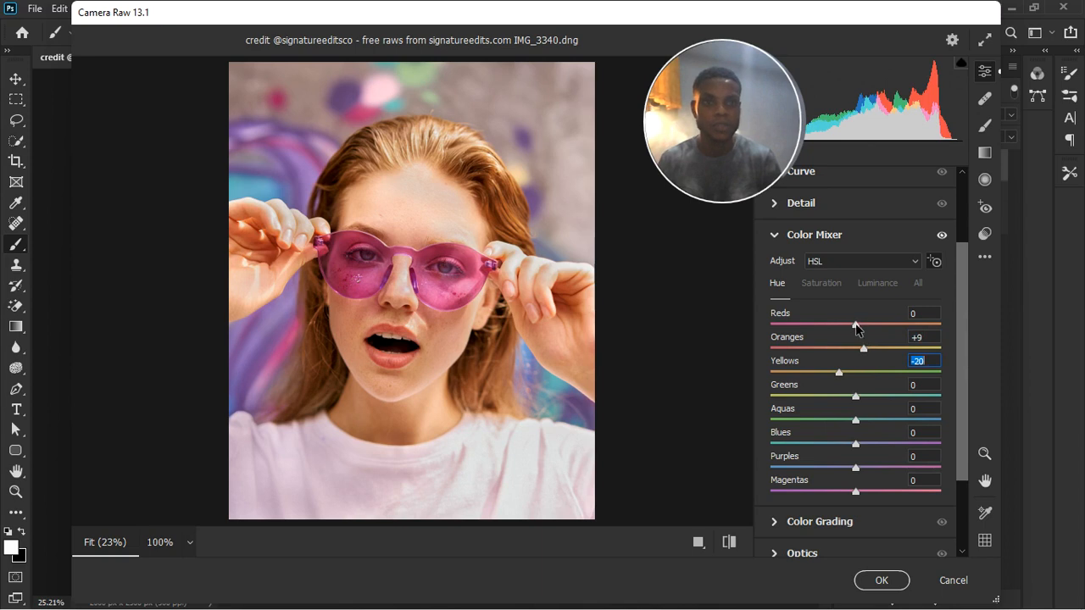
left_click_drag(857, 327, 828, 340)
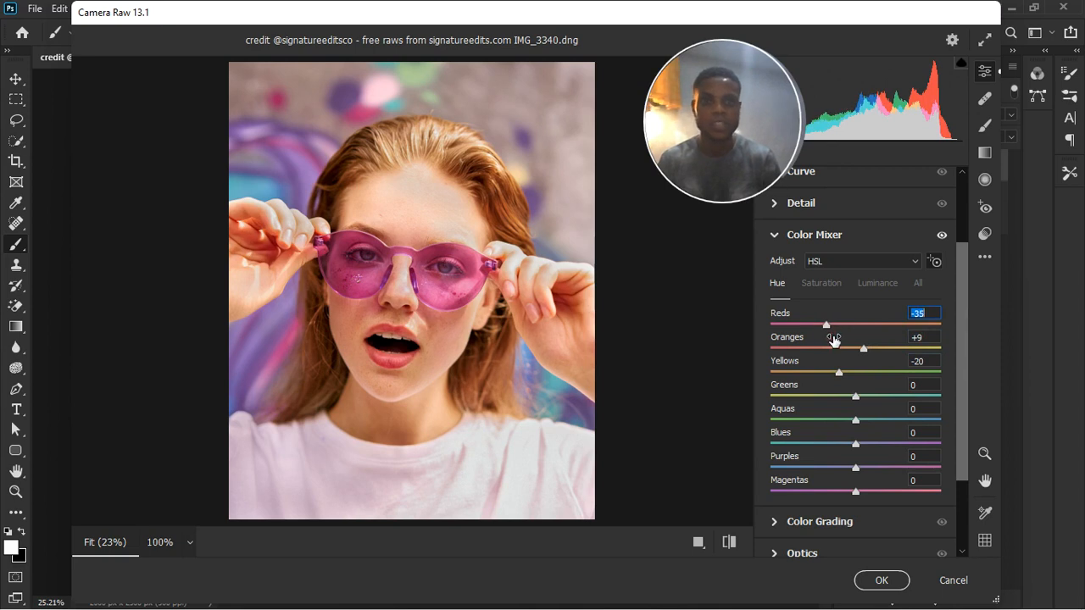
left_click_drag(854, 472, 873, 442)
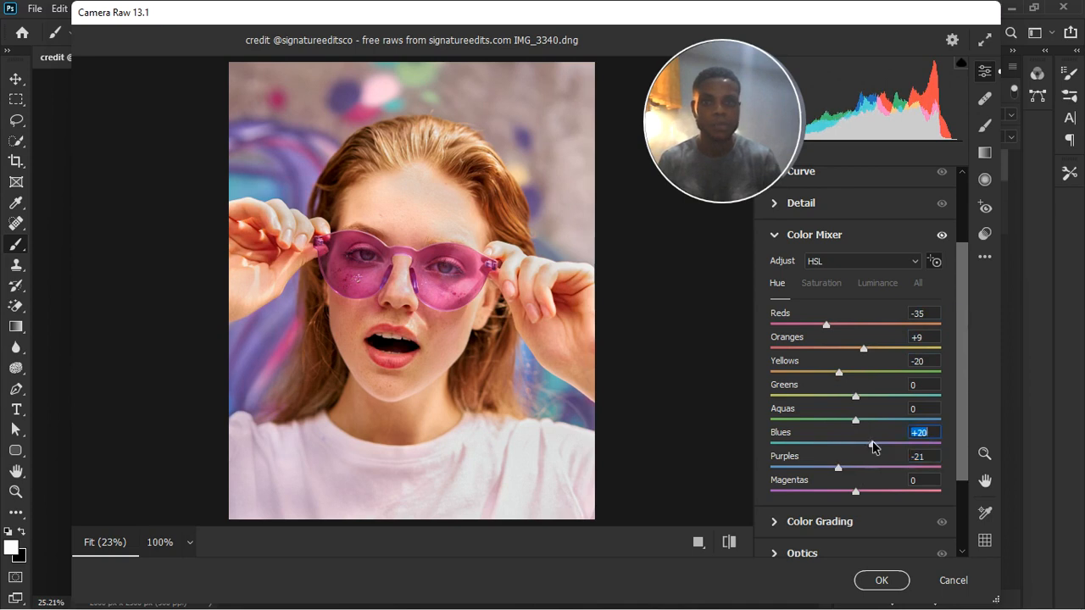
Adjust the reds in the Color Mixer to saturation +15 and hue -20
left_click(829, 288)
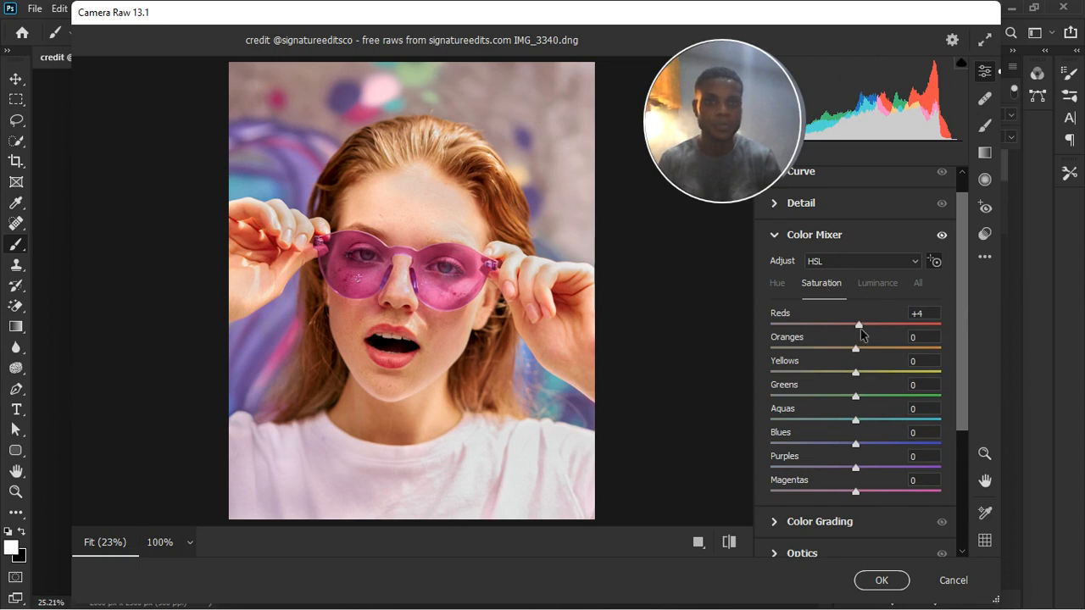
left_click_drag(859, 326, 873, 324)
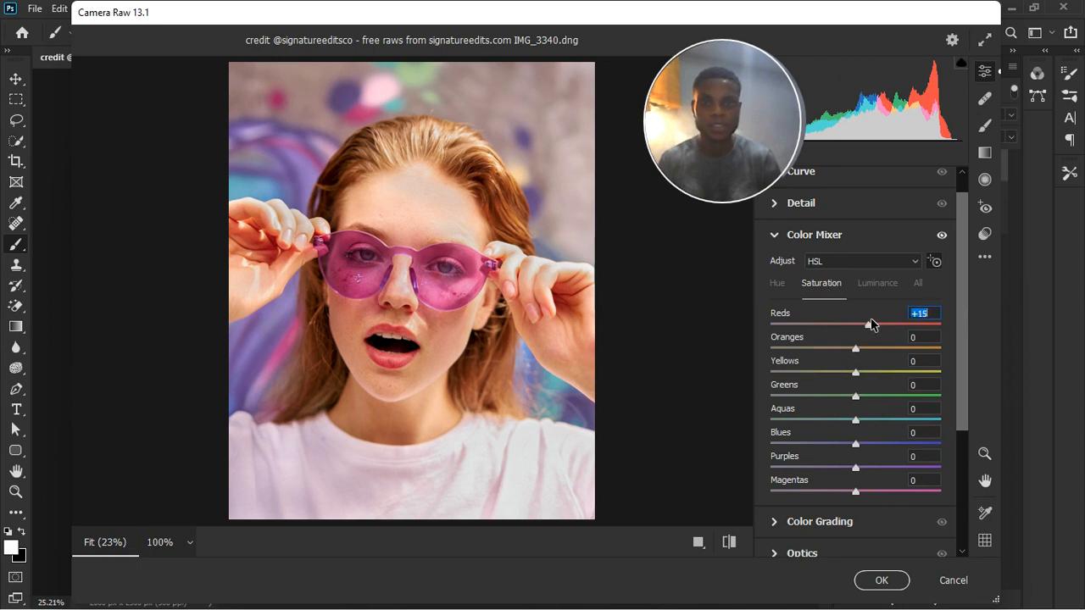
left_click(778, 283)
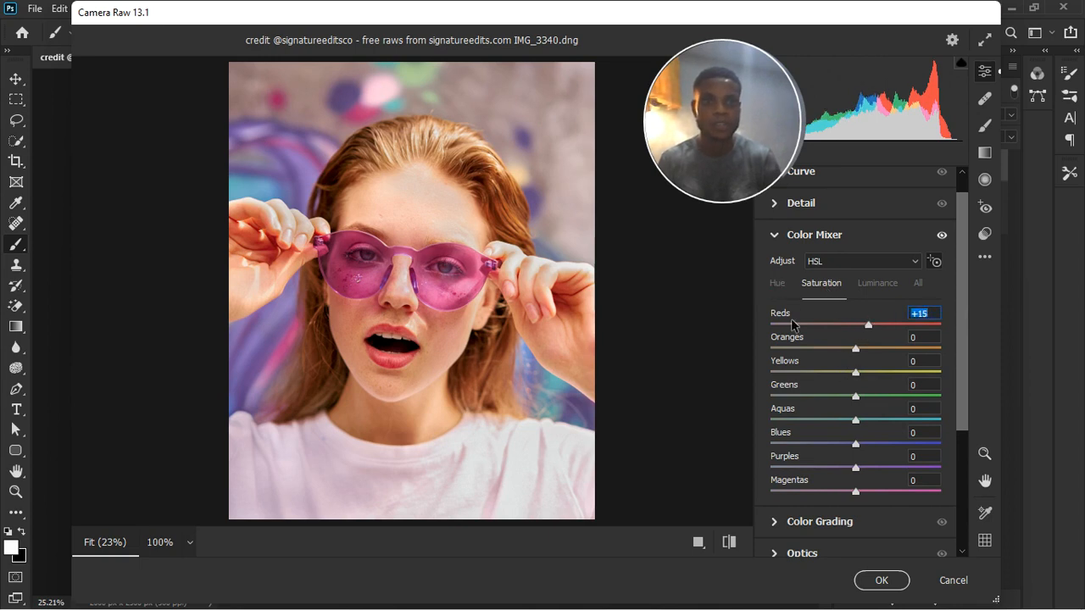
left_click_drag(827, 327, 841, 322)
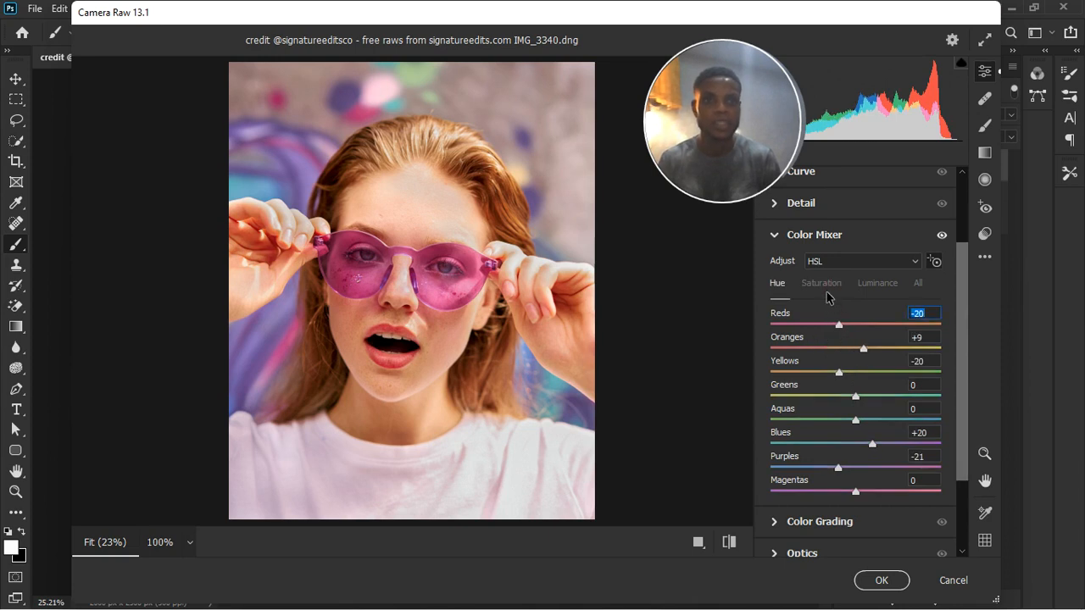
Raise the Color Mixer saturation of both Oranges and Yellows to +12
left_click(823, 286)
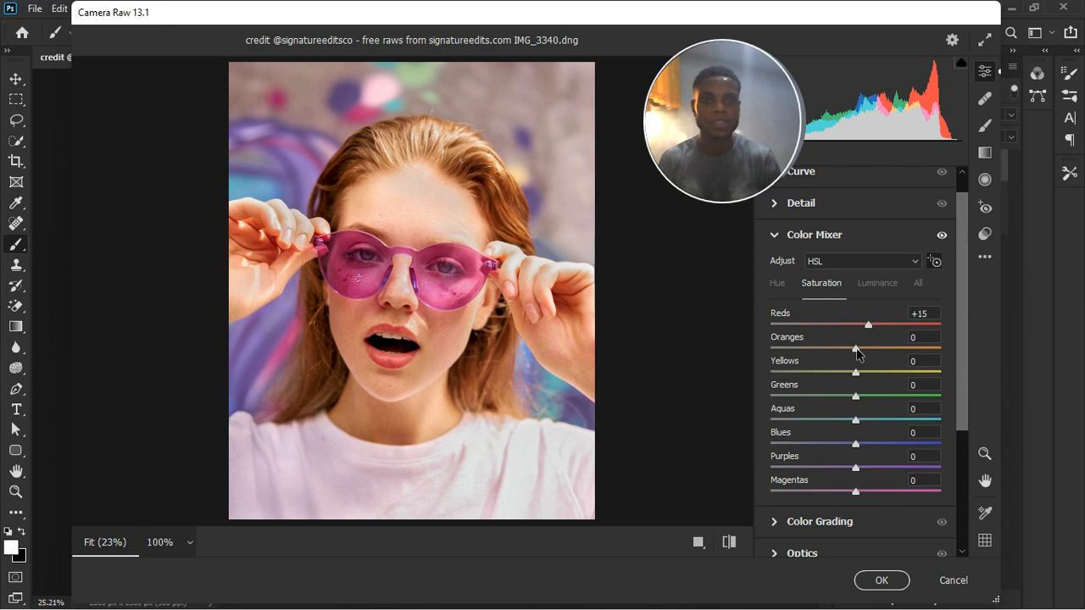
left_click_drag(856, 353, 875, 349)
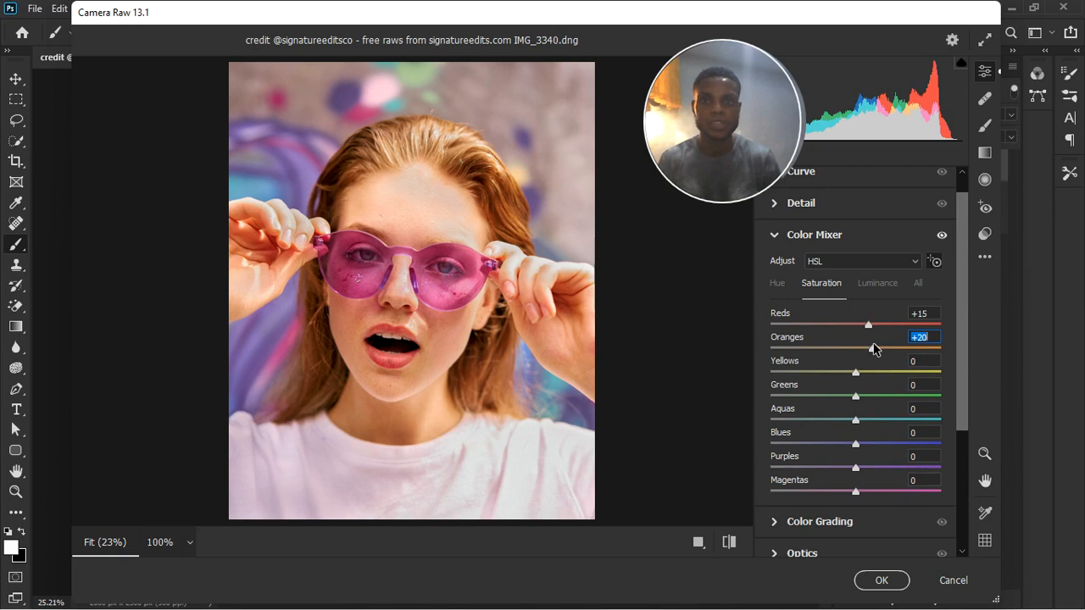
left_click_drag(874, 348, 867, 375)
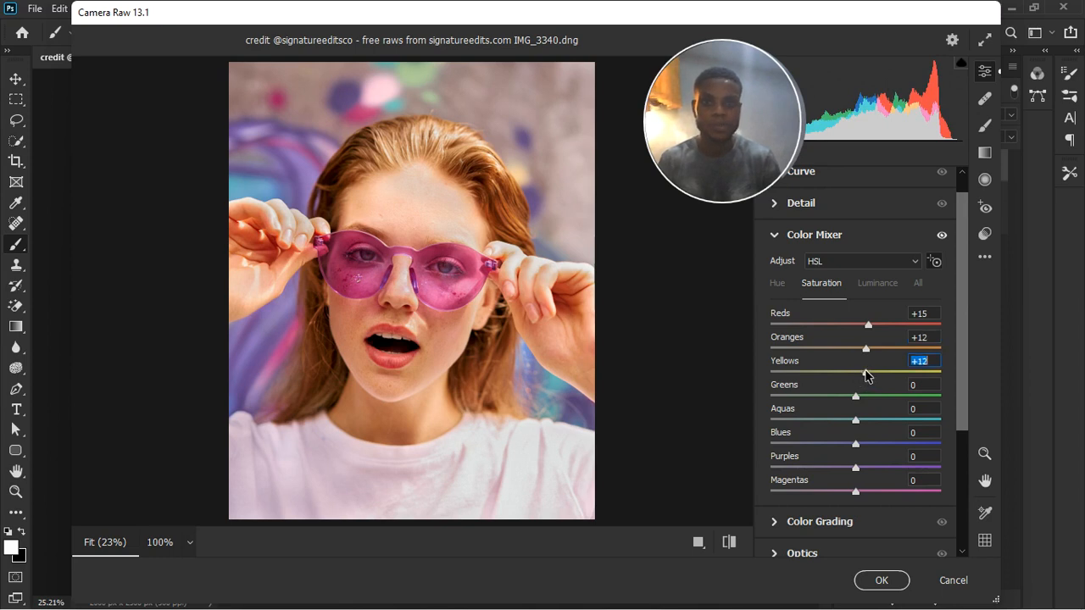
Lower the Color Mixer luminance to Oranges -15, Blues -15 and Magentas -13
left_click(873, 285)
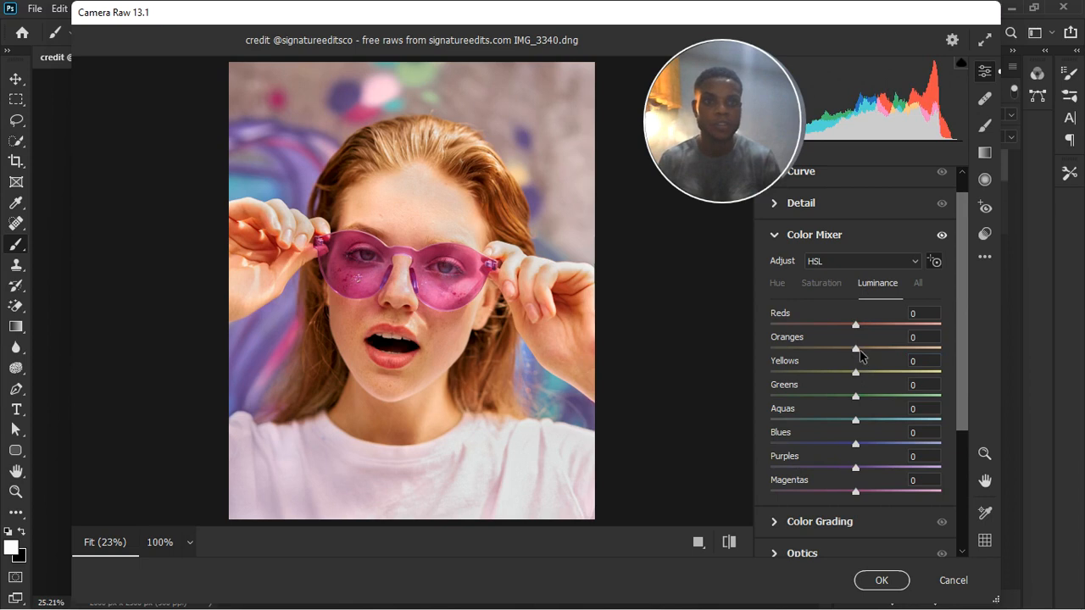
left_click_drag(857, 350, 844, 349)
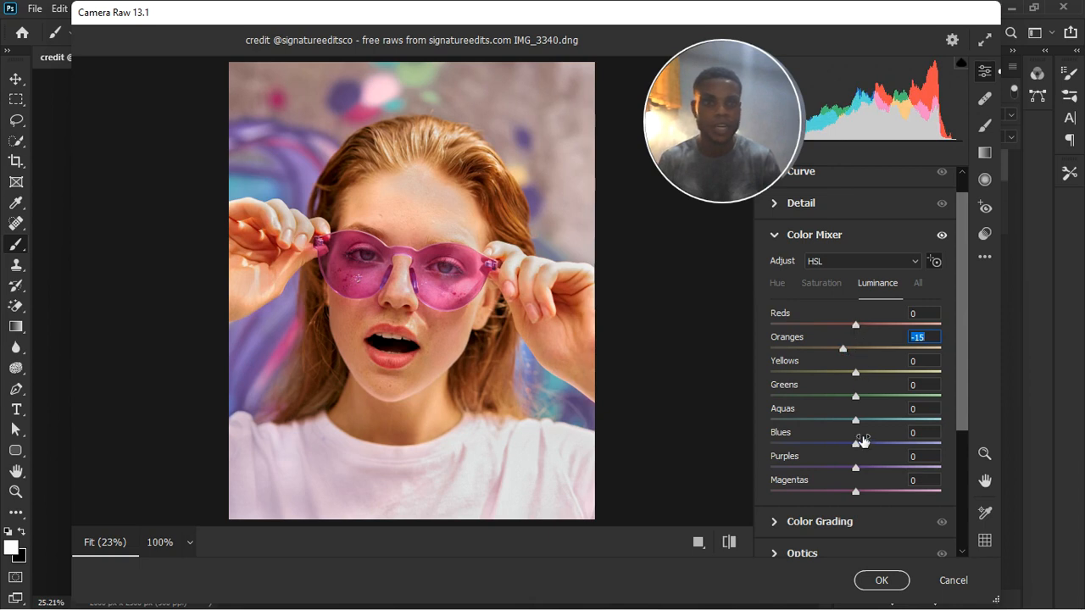
left_click_drag(856, 491, 846, 495)
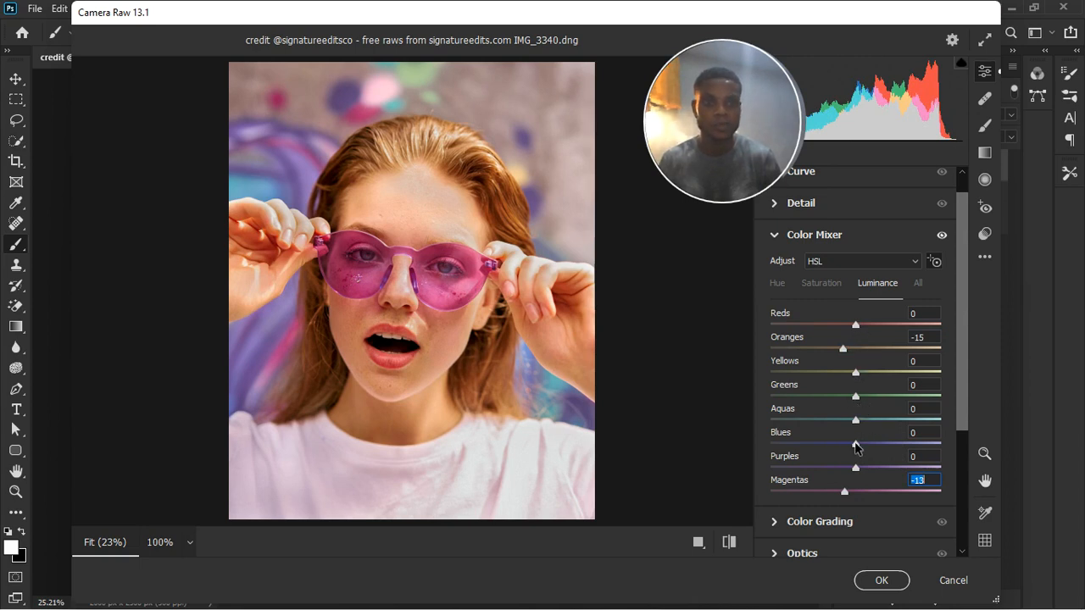
left_click_drag(856, 446, 847, 449)
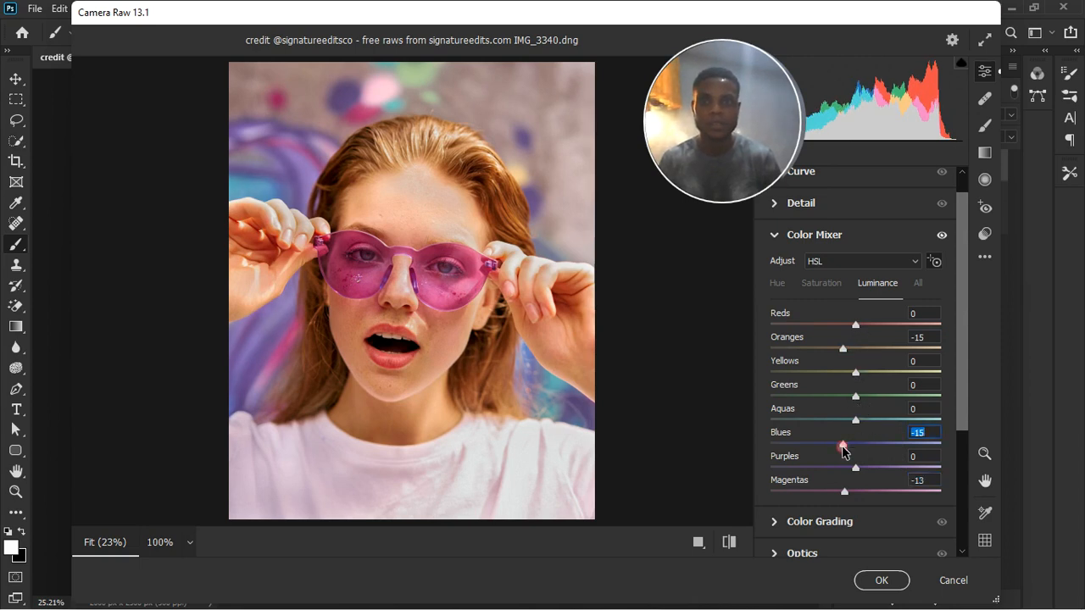
Set the Calibration hues to Red Primary +12, Green Primary -10 and Blue Primary -19
left_click(773, 245)
left_click(777, 501)
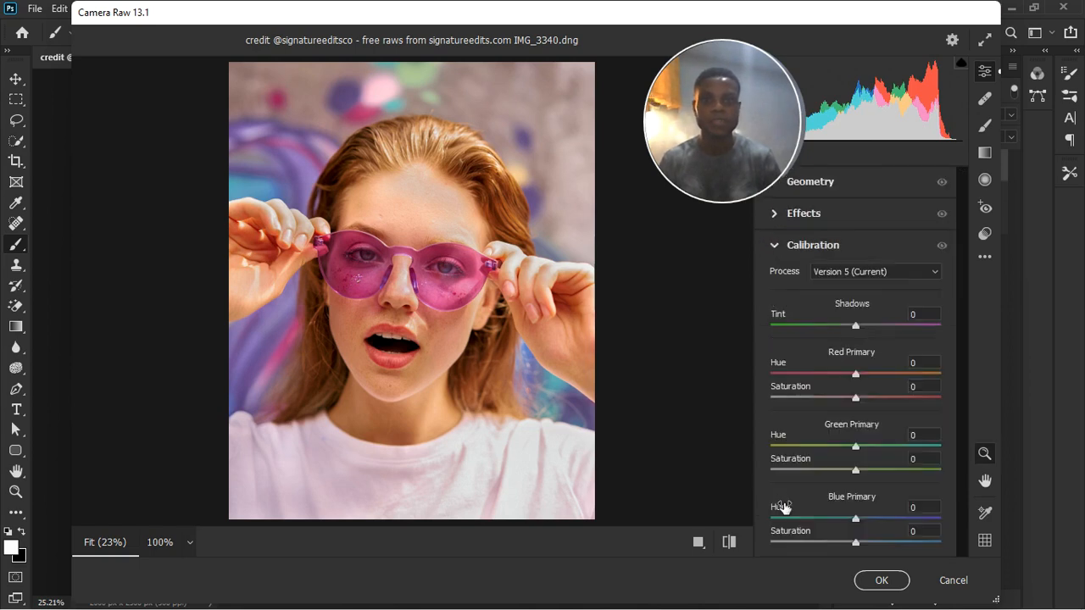
left_click(858, 374)
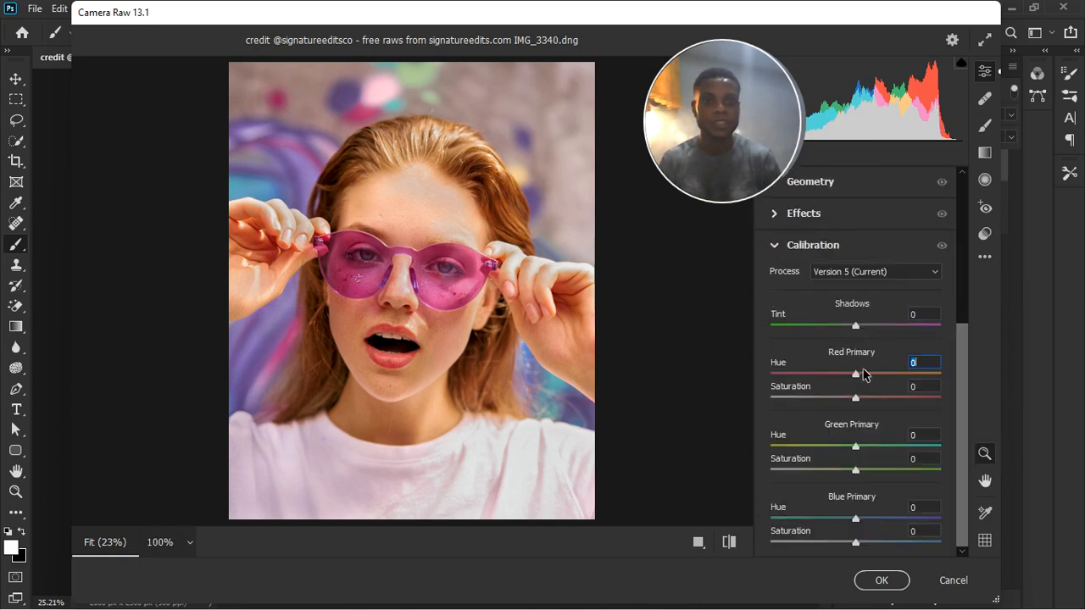
left_click_drag(864, 375, 868, 373)
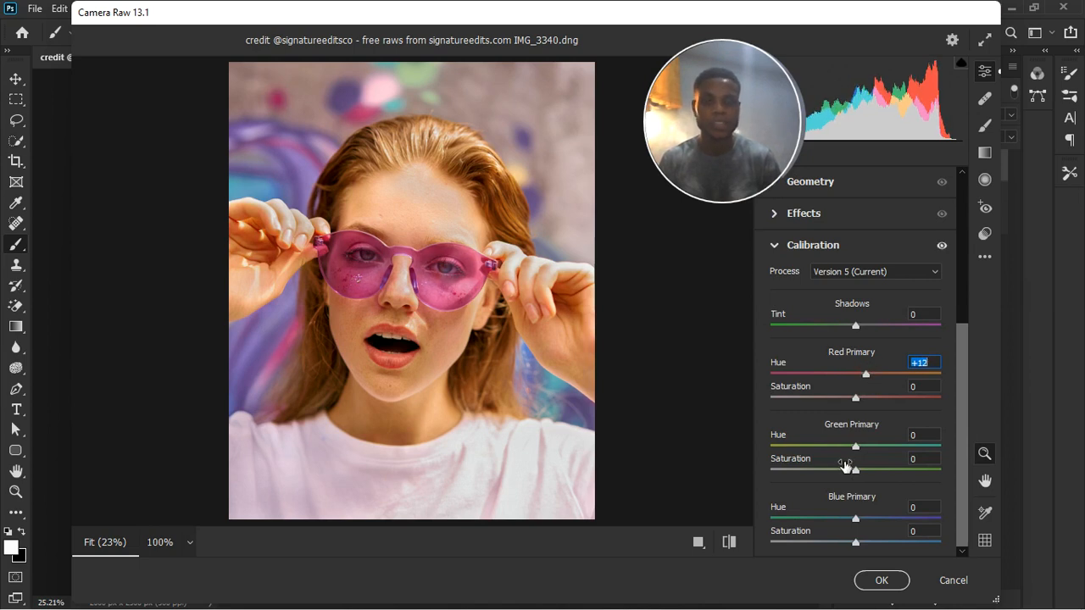
left_click(854, 519)
left_click_drag(855, 522, 843, 520)
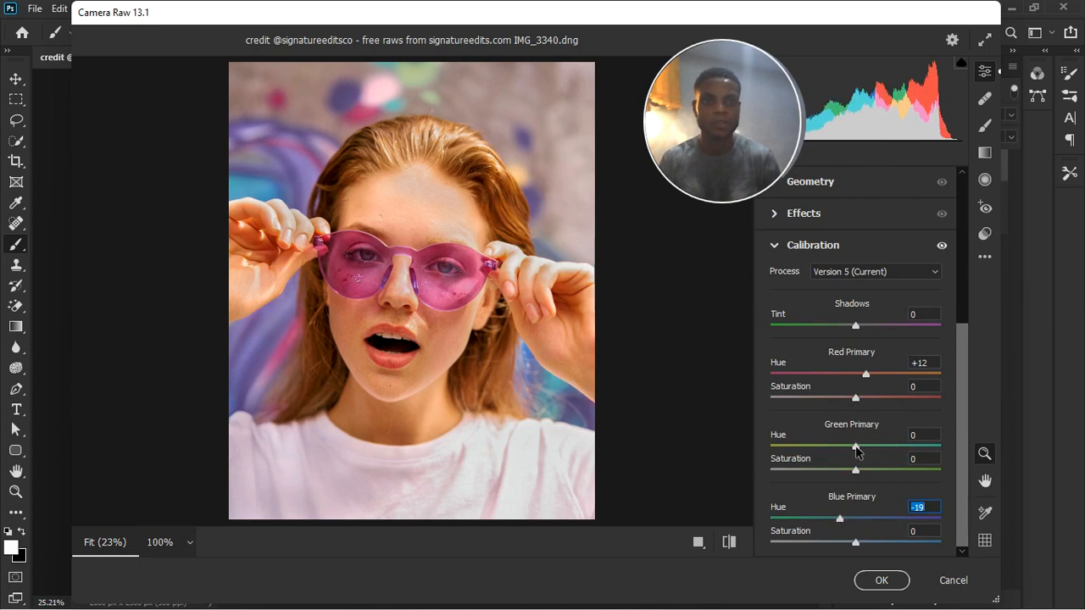
mouse_move(856, 446)
left_mouse_down()
mouse_move(872, 447)
mouse_move(846, 453)
left_mouse_up()
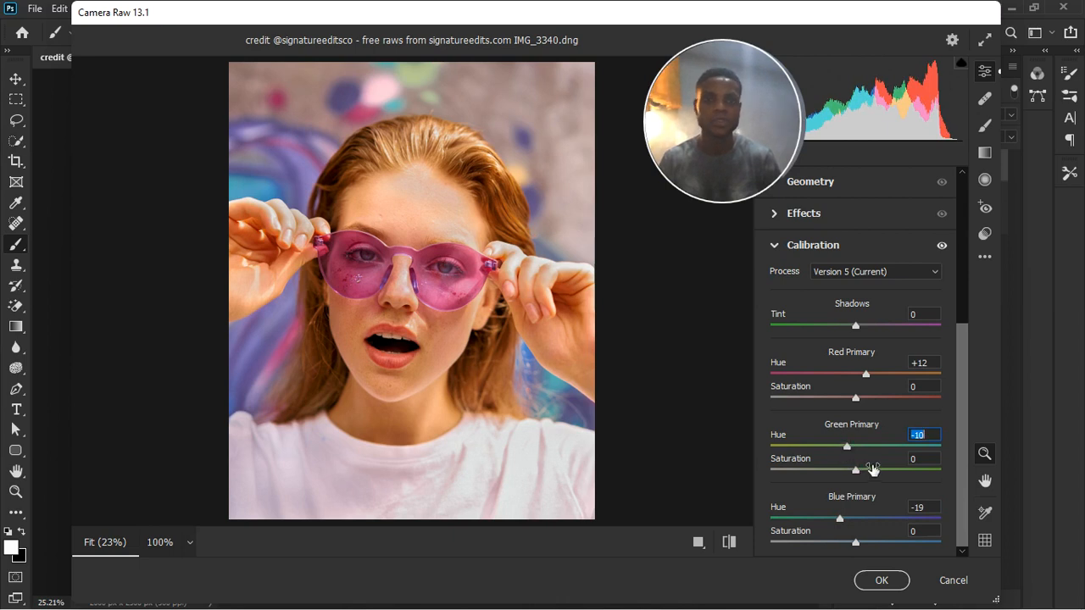
Apply the Camera Raw grade to Layer 1 and compare the portrait with that layer hidden and shown
left_click(882, 582)
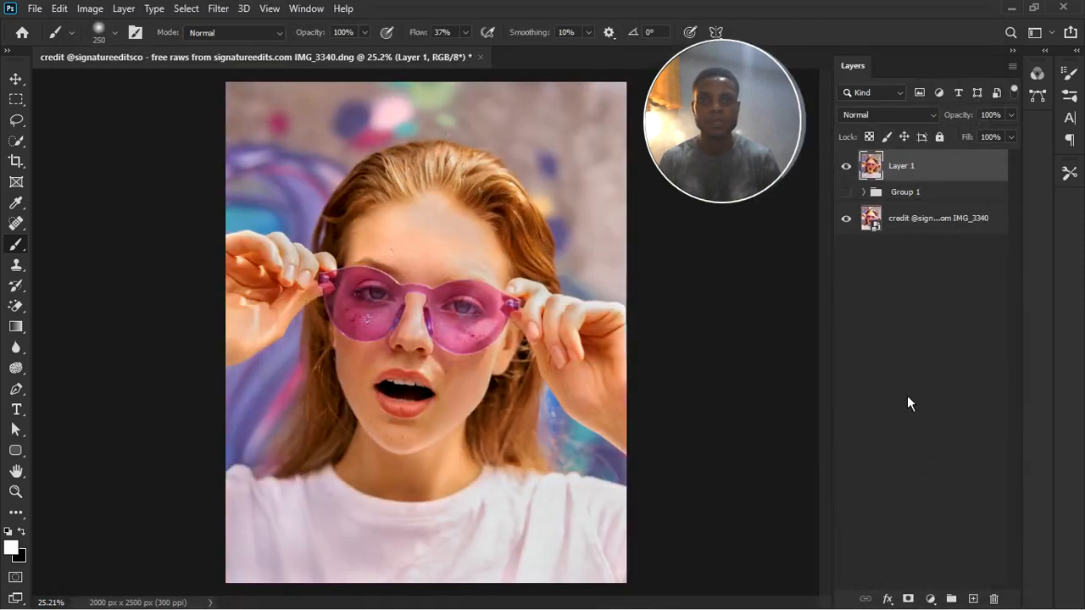
left_click(850, 167)
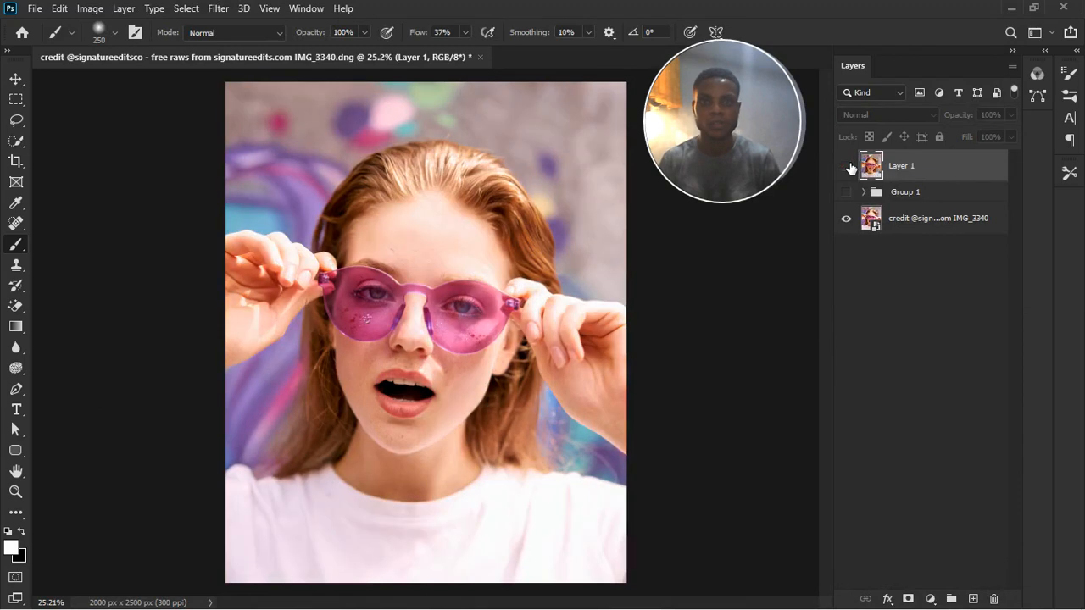
left_click(850, 167)
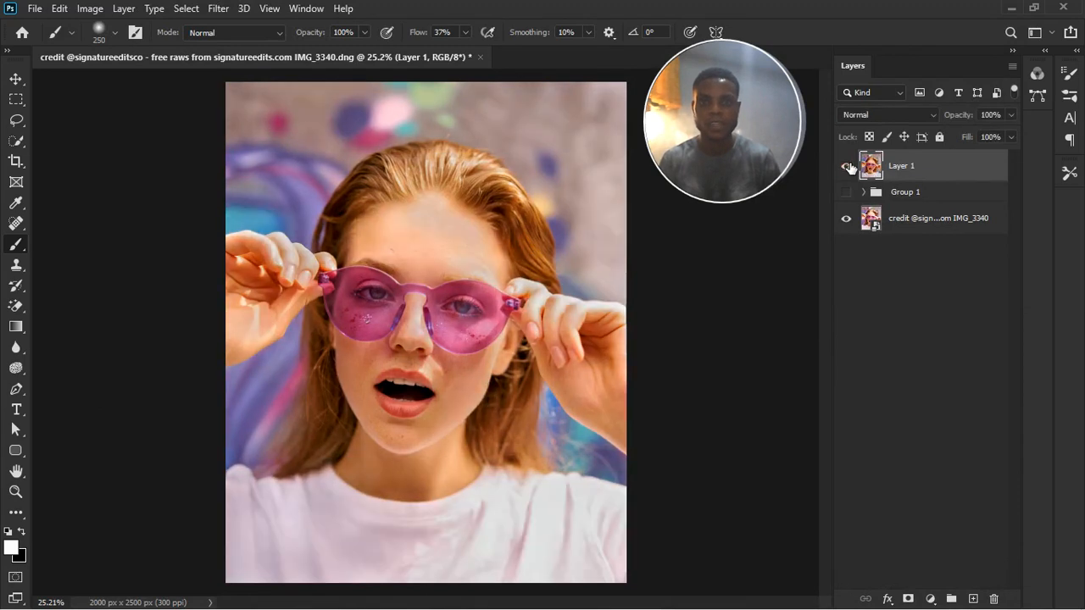
left_click(850, 167)
left_click(850, 167)
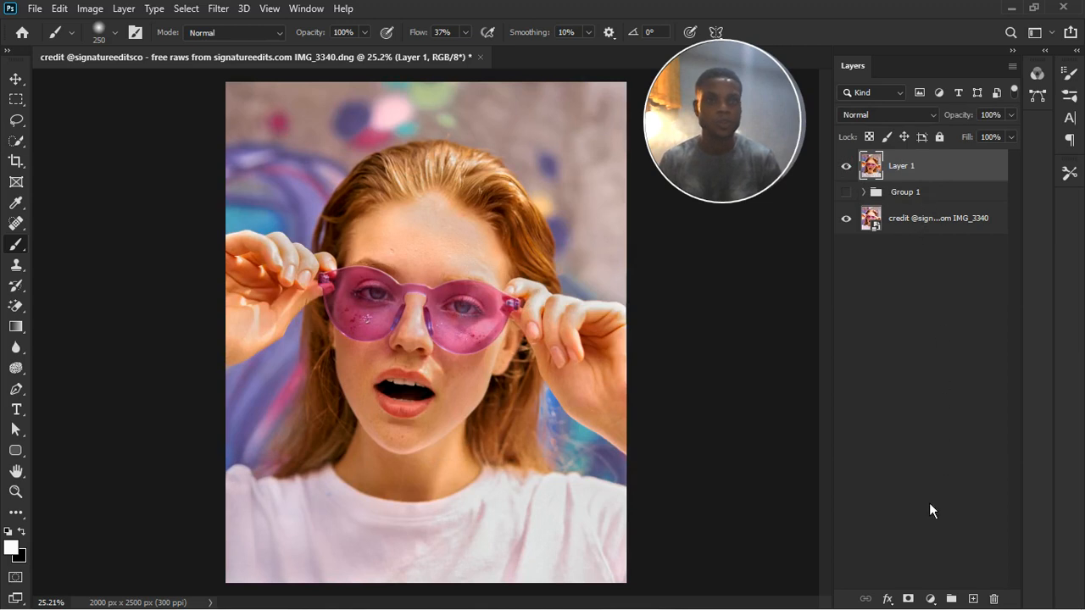
Add a Color Balance adjustment layer and set its Shadows to Cyan-Red -6, Magenta-Green -8 and Yellow-Blue +5
left_click(931, 600)
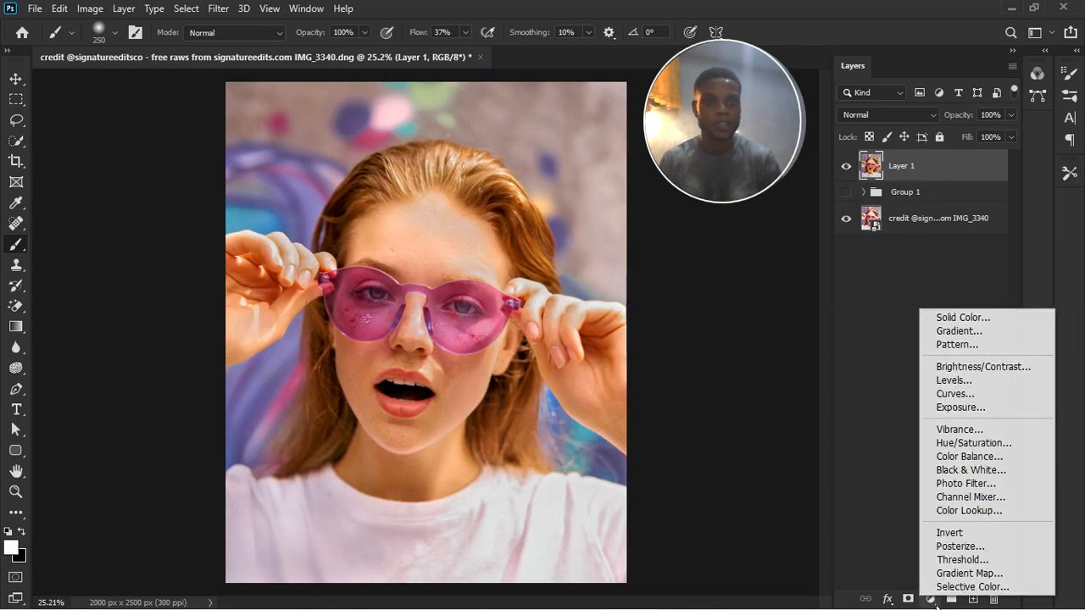
left_click(969, 456)
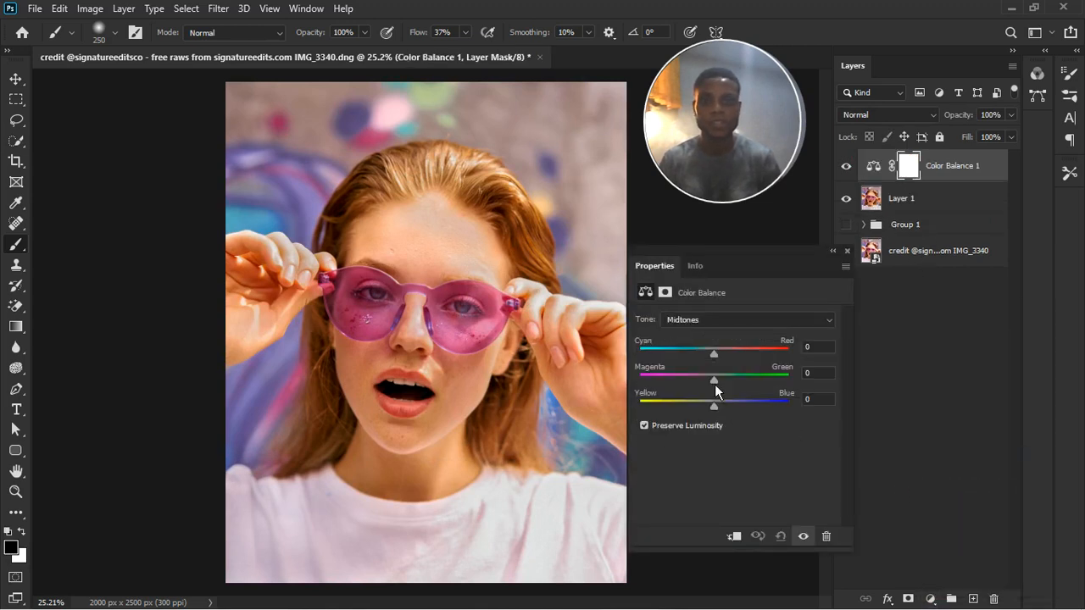
left_click(707, 326)
left_click(706, 332)
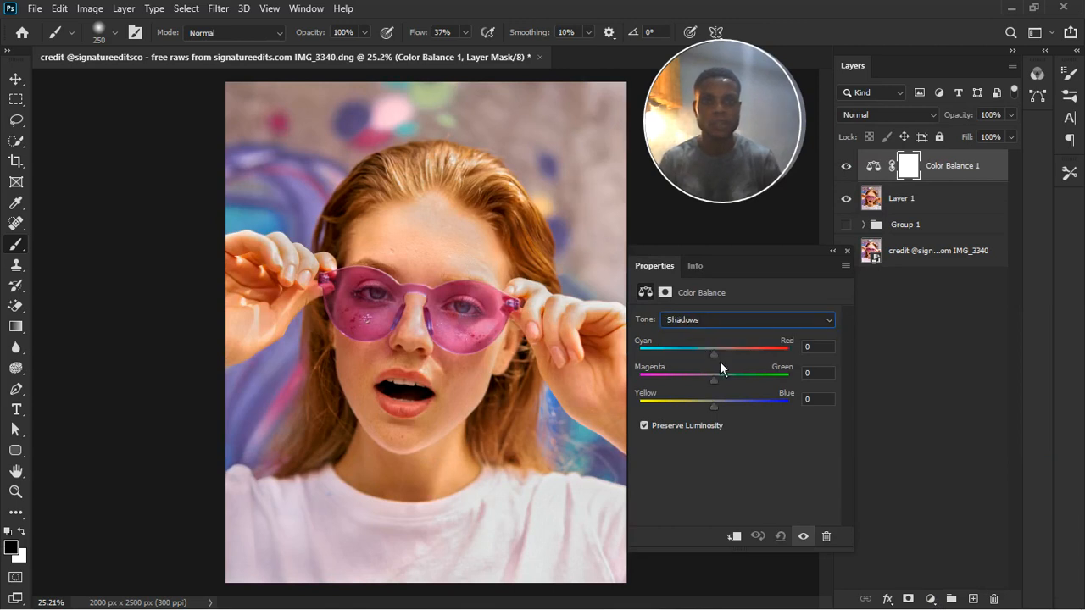
left_click_drag(723, 364, 718, 386)
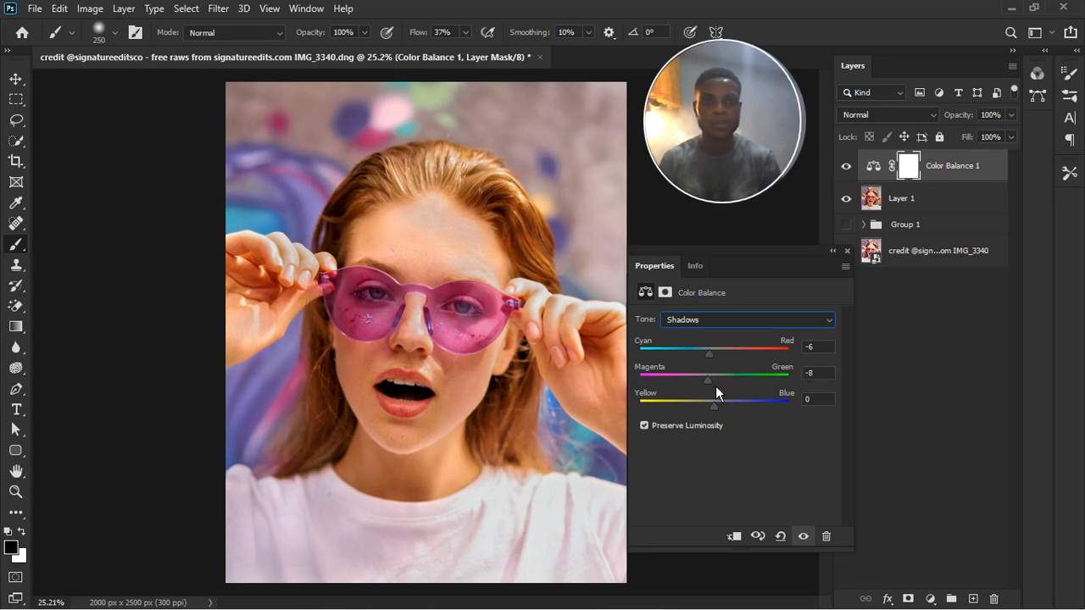
left_click(723, 410)
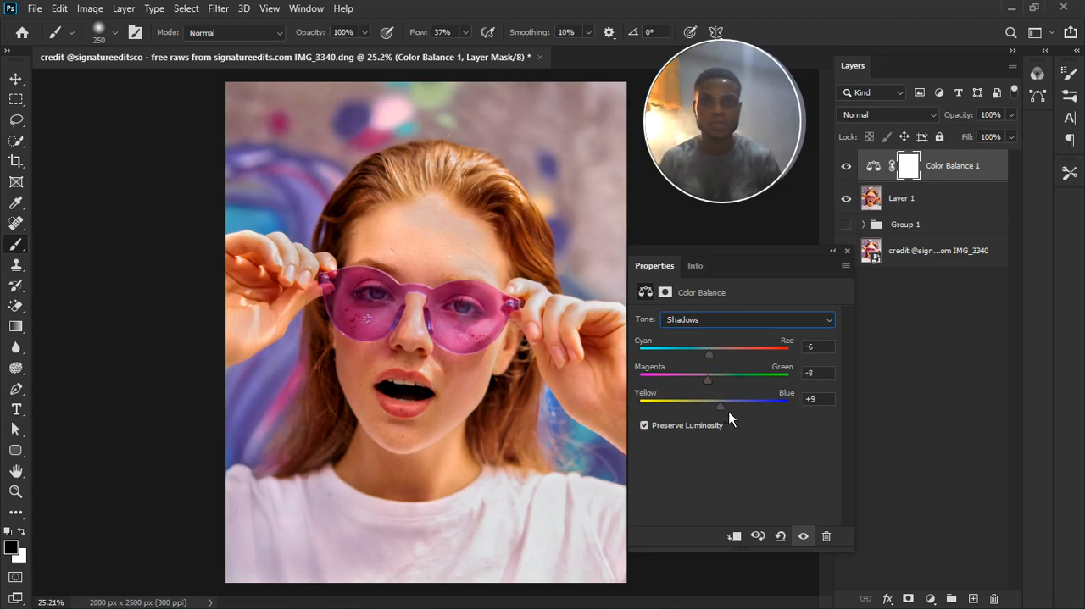
left_click_drag(728, 411, 723, 411)
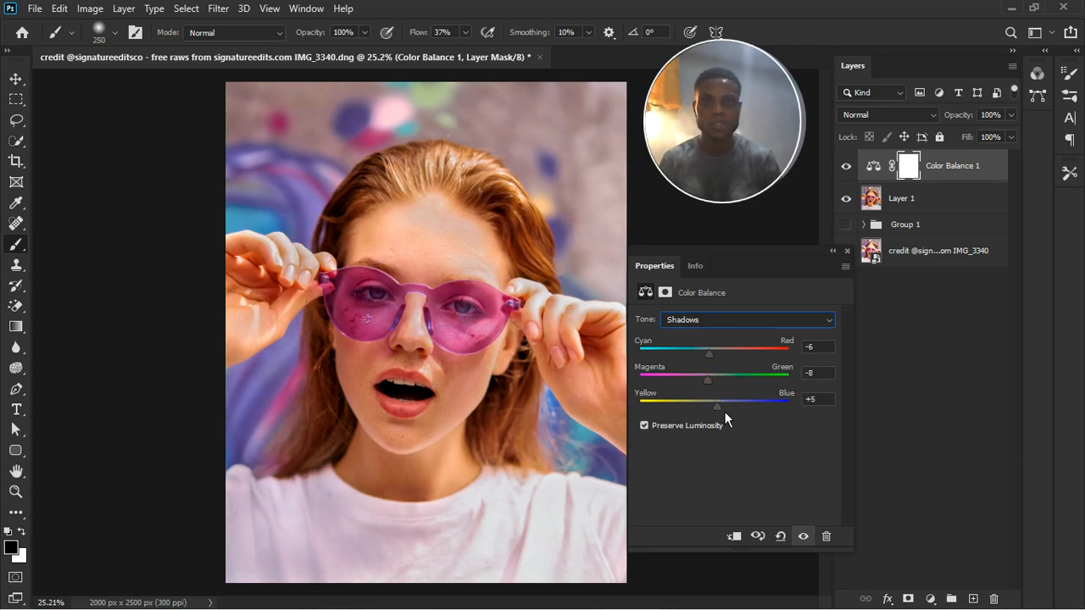
Set the Color Balance Midtones to Cyan-Red +8, Magenta-Green +3 and Yellow-Blue -10
left_click(721, 326)
left_click(716, 347)
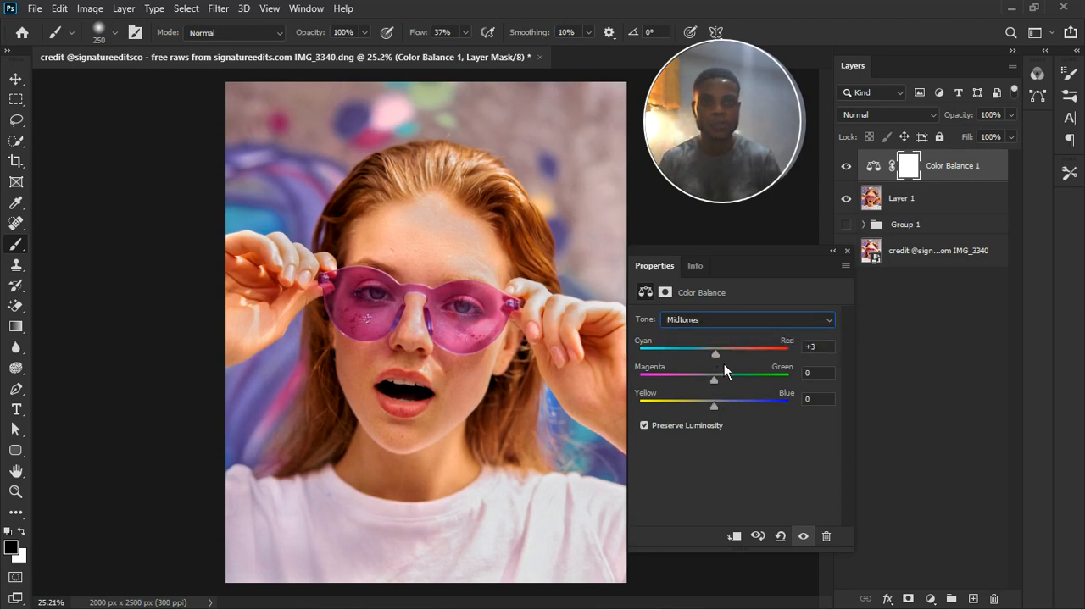
left_click_drag(724, 364, 724, 364)
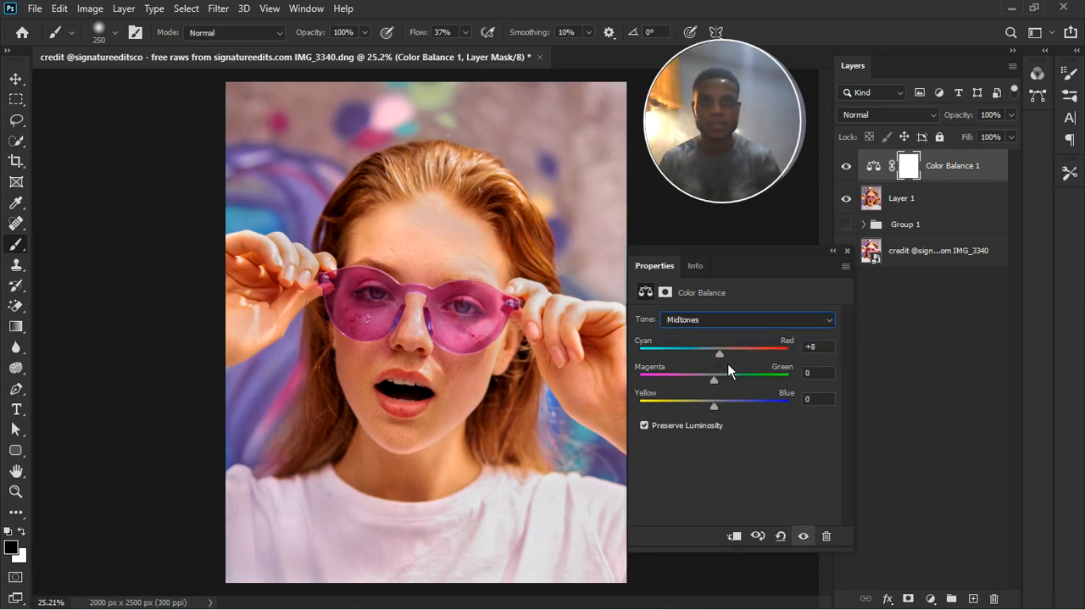
left_click_drag(720, 382, 714, 414)
Set the Color Balance Highlights to Cyan-Red -7, Magenta-Green -4 and Yellow-Blue +1
left_click(720, 325)
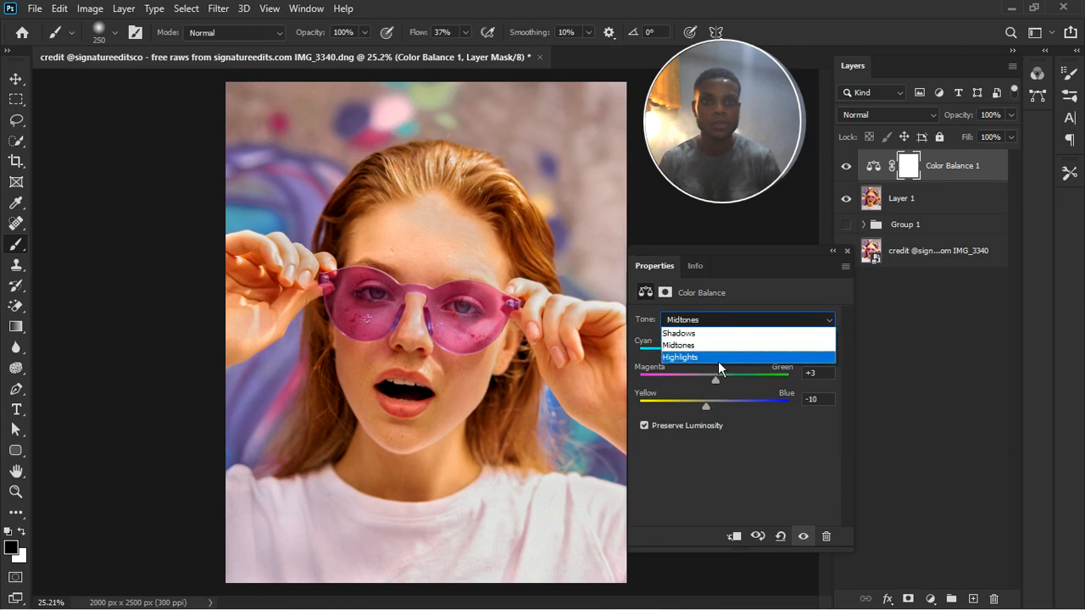
left_click(718, 361)
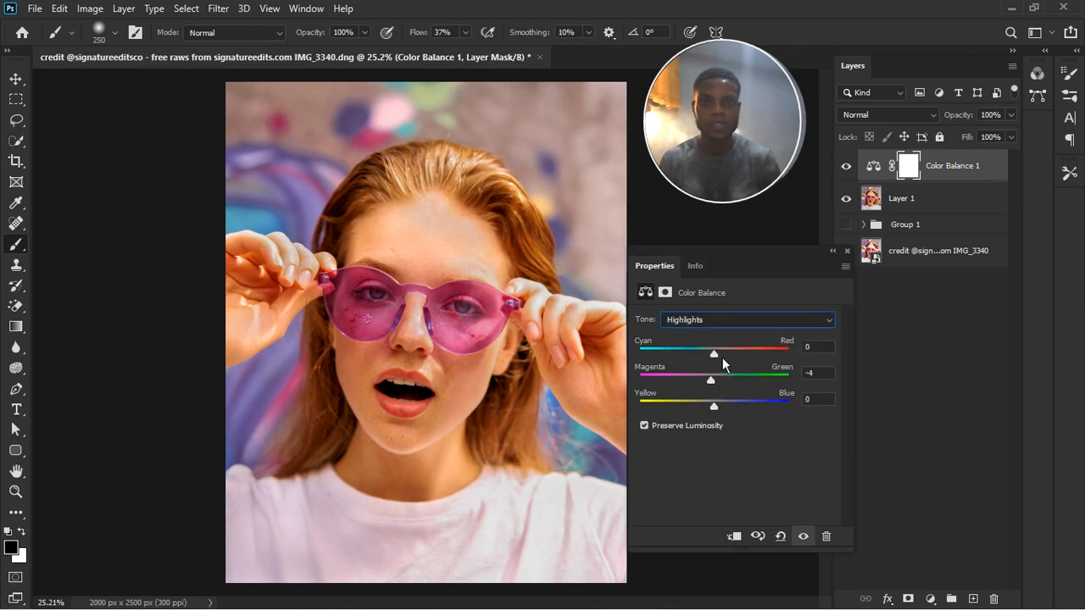
left_click_drag(722, 358, 717, 356)
left_click_drag(719, 416, 722, 409)
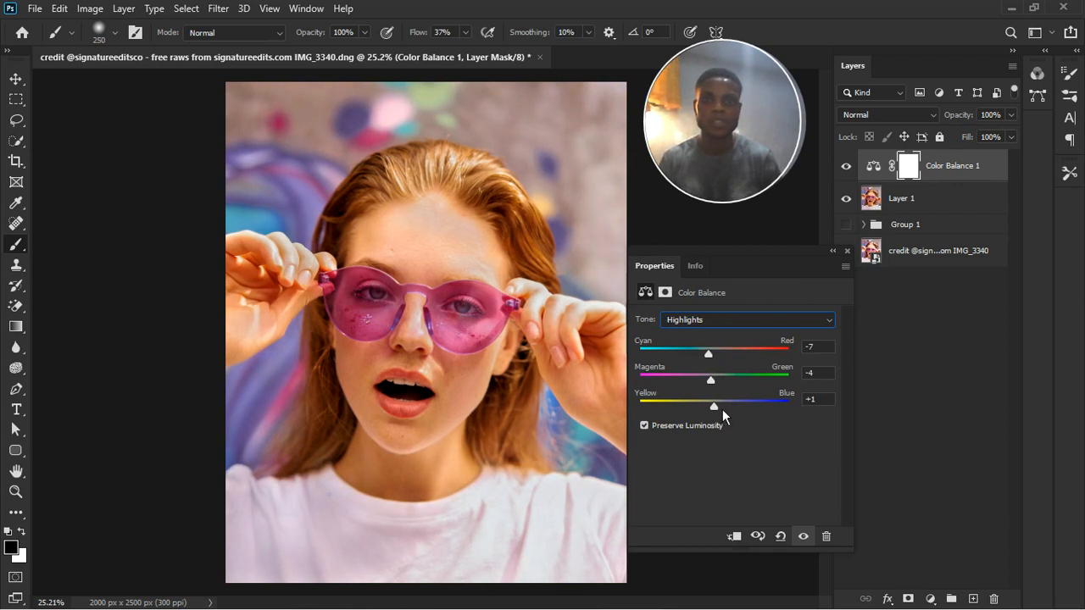
left_click(847, 251)
Compare the portrait with the Color Balance layer hidden and shown
left_click(847, 168)
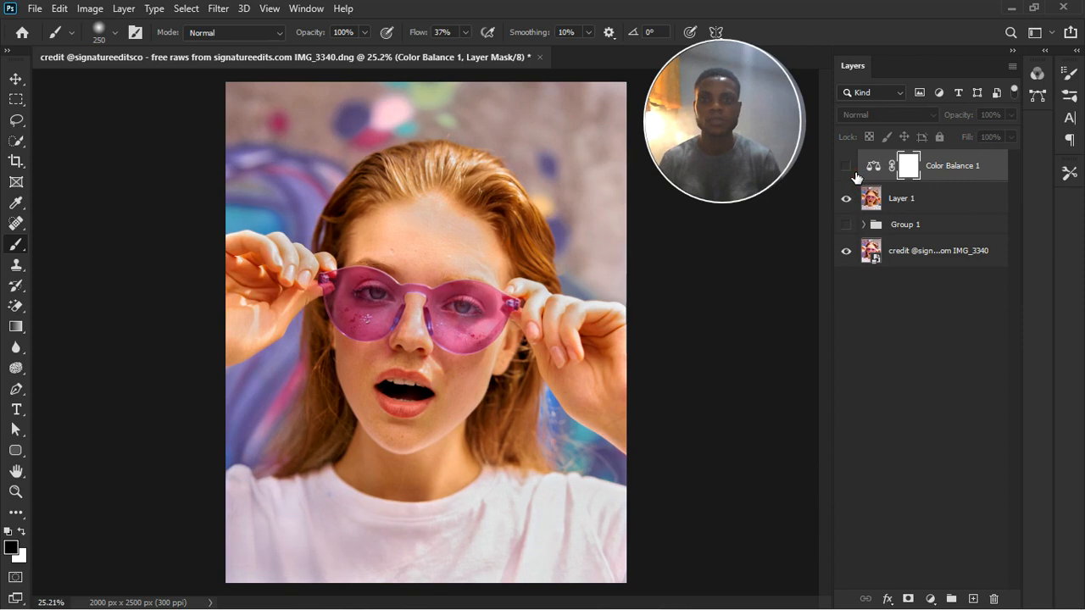
left_click(848, 168)
scroll(468, 351, "down", 4)
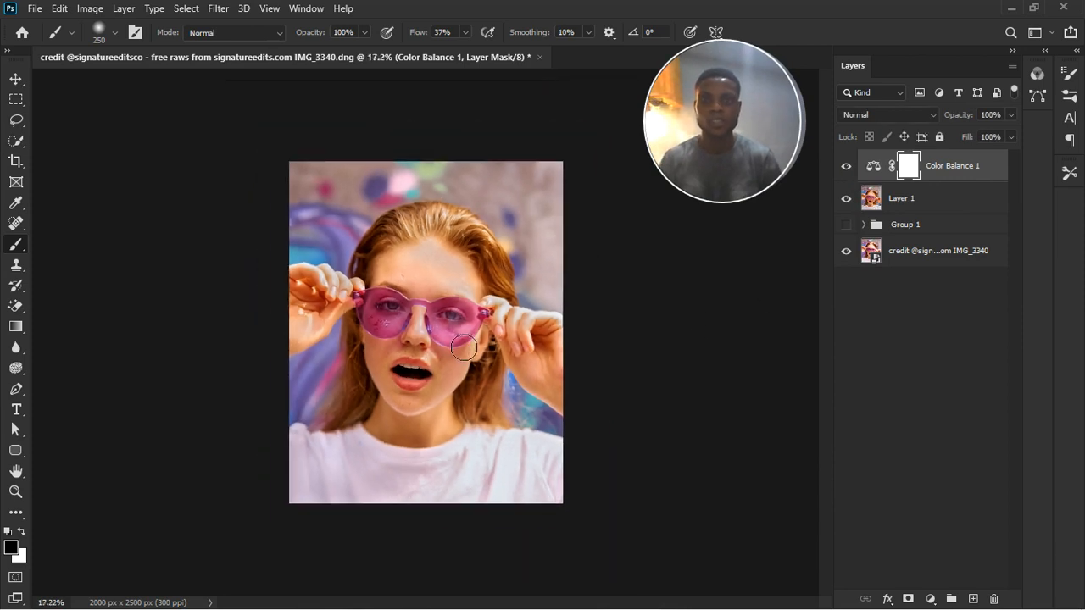
scroll(415, 355, "down", 1)
scroll(476, 414, "up", 1)
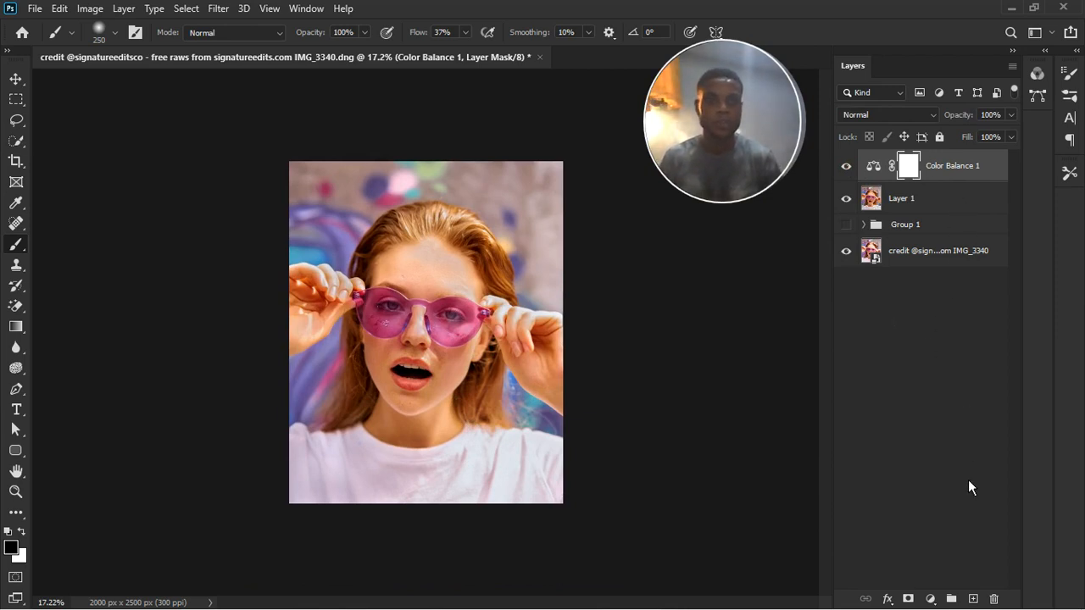
Add a Levels adjustment layer above the Color Balance layer and set its midtone input level to 0.95
left_click(933, 595)
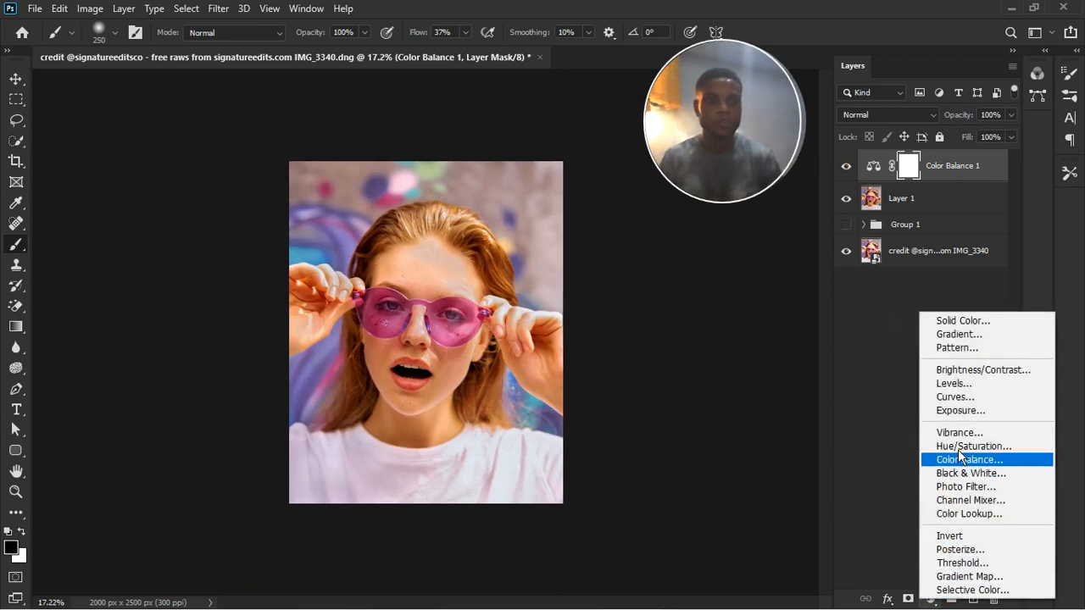
left_click(963, 396)
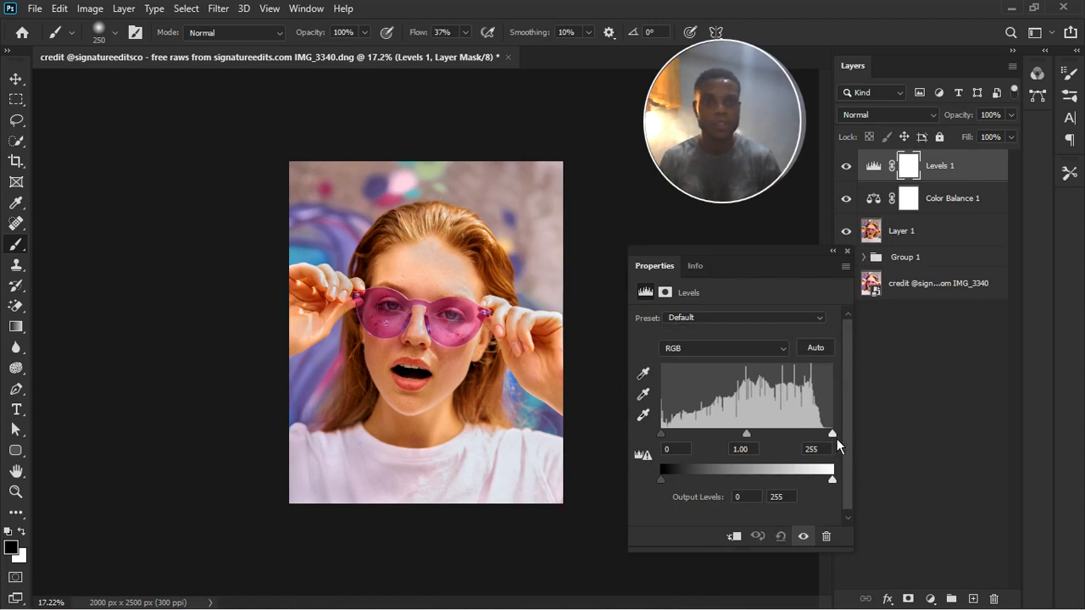
left_click_drag(839, 442, 846, 444)
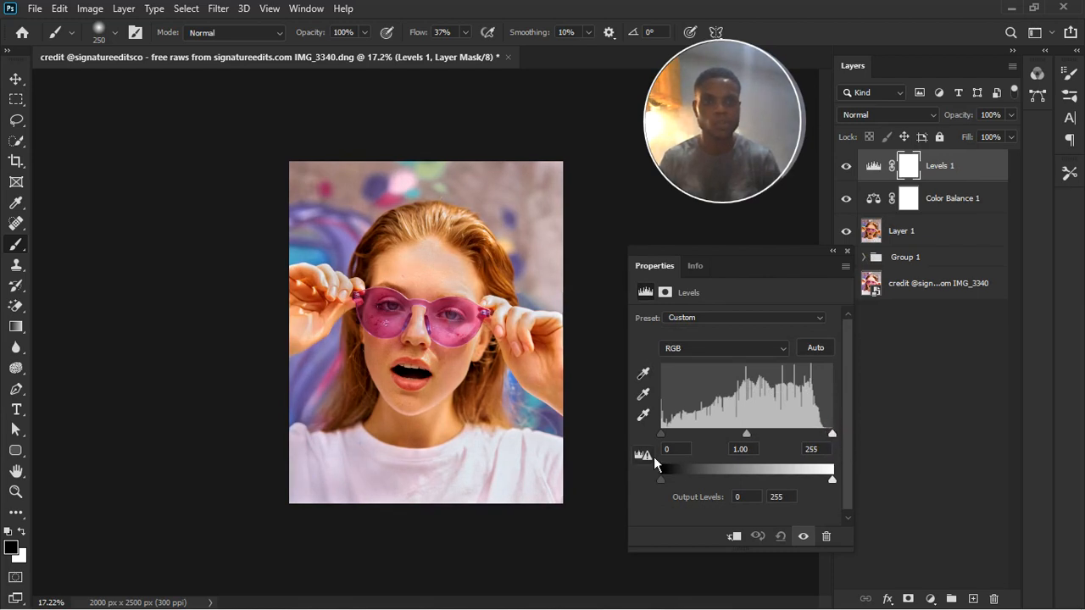
left_click_drag(749, 440, 754, 440)
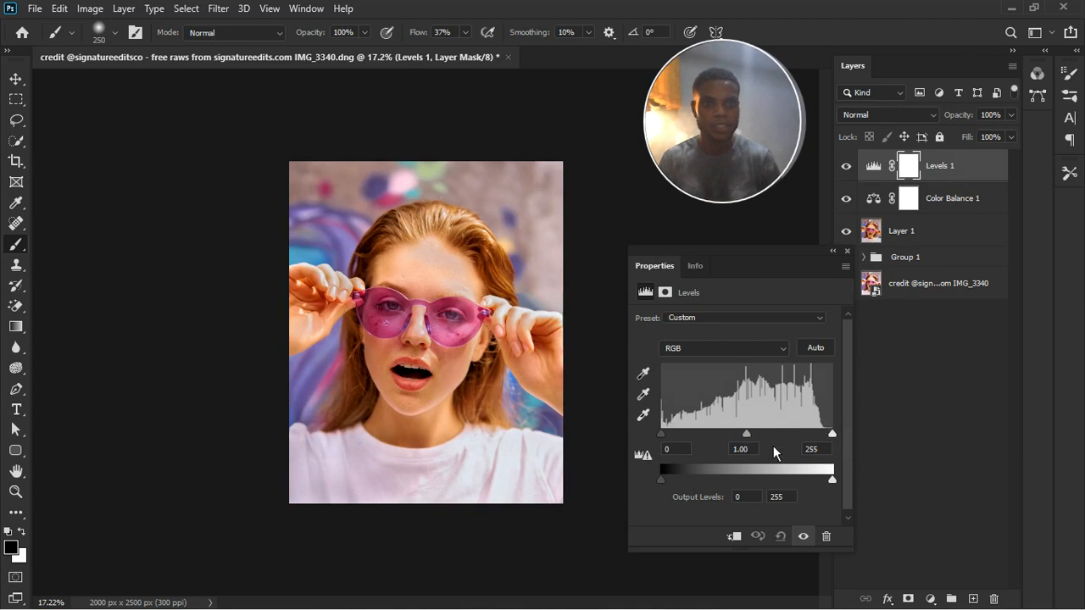
left_click_drag(756, 442, 758, 442)
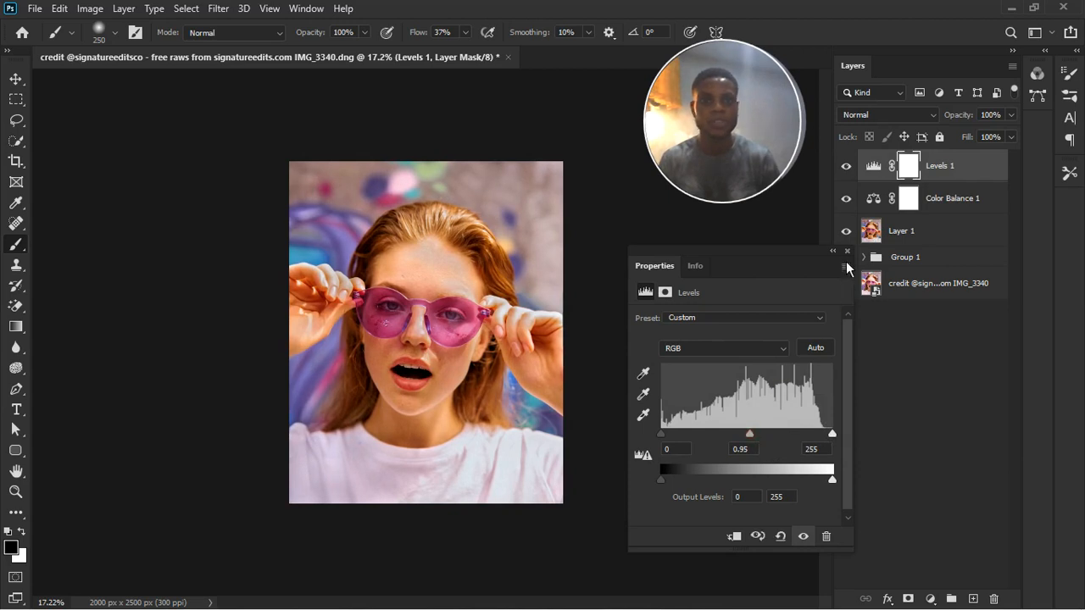
left_click(847, 251)
Group the Levels, Color Balance and Layer 1 layers together
scroll(510, 359, "up", 5)
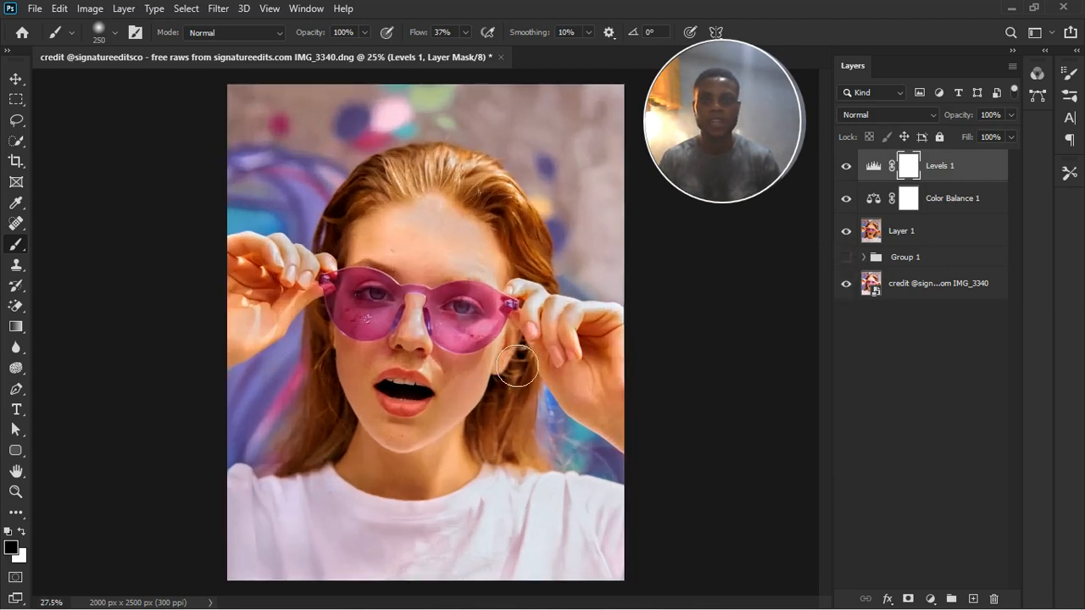
left_click(933, 227, "ctrl")
left_click(943, 209, "ctrl")
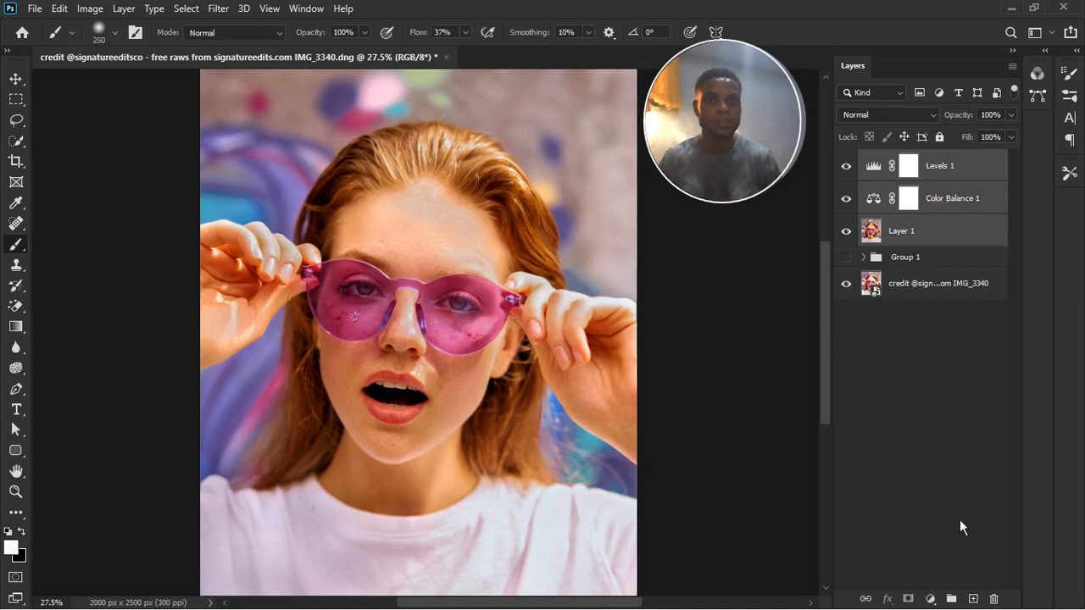
left_click(951, 598)
Compare the original portrait with the full grade by hiding and showing the new group
left_click(848, 160)
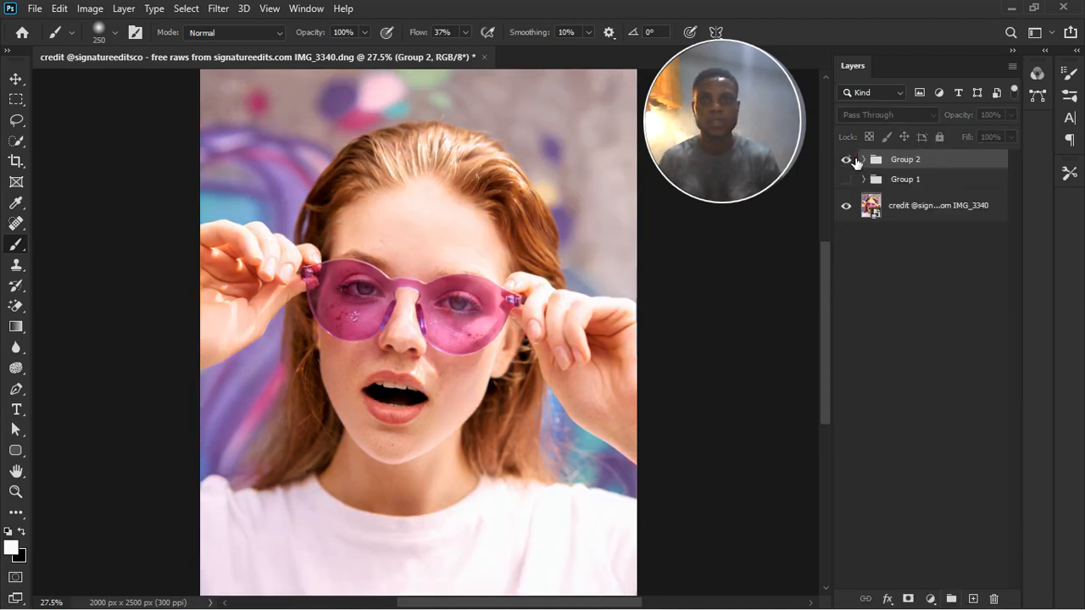
left_click(846, 160)
scroll(436, 342, "down", 2)
scroll(436, 342, "down", 1)
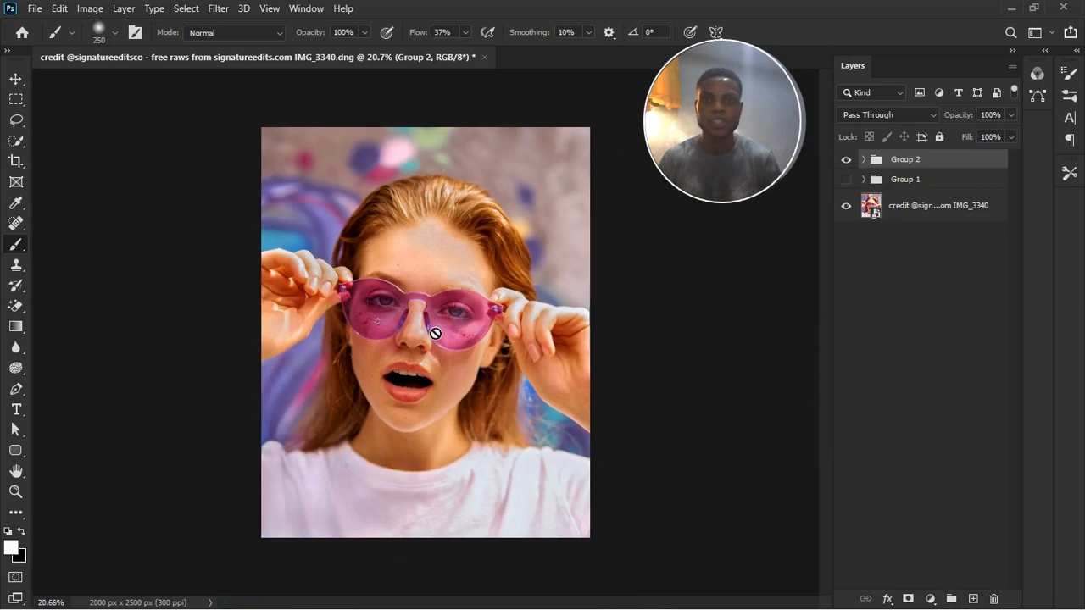